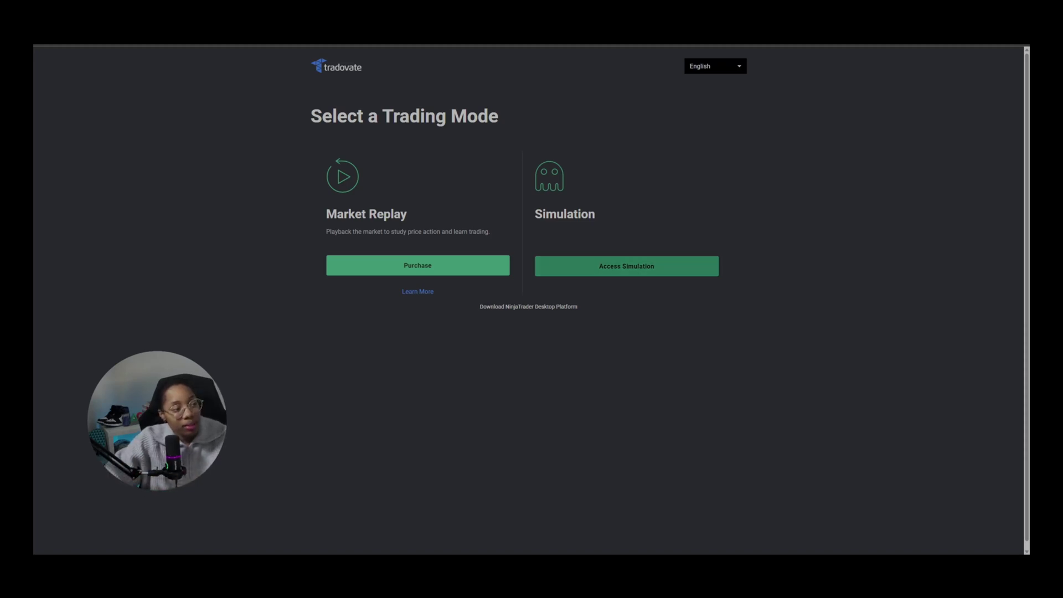
- Enter the simulation trading mode and view the accounts and groups available for trading
left_click(632, 270)
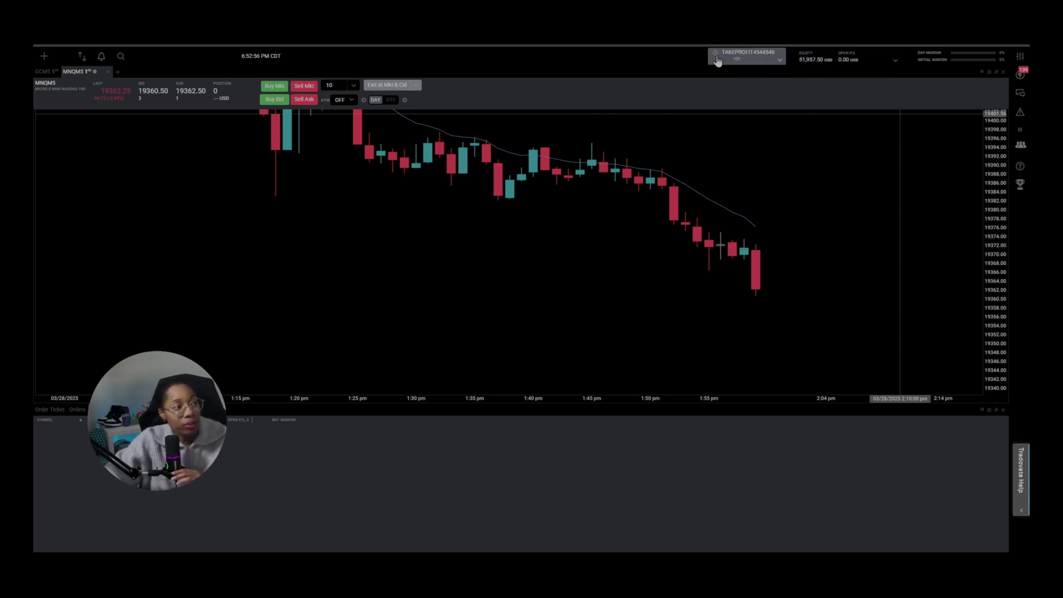
left_click(754, 64)
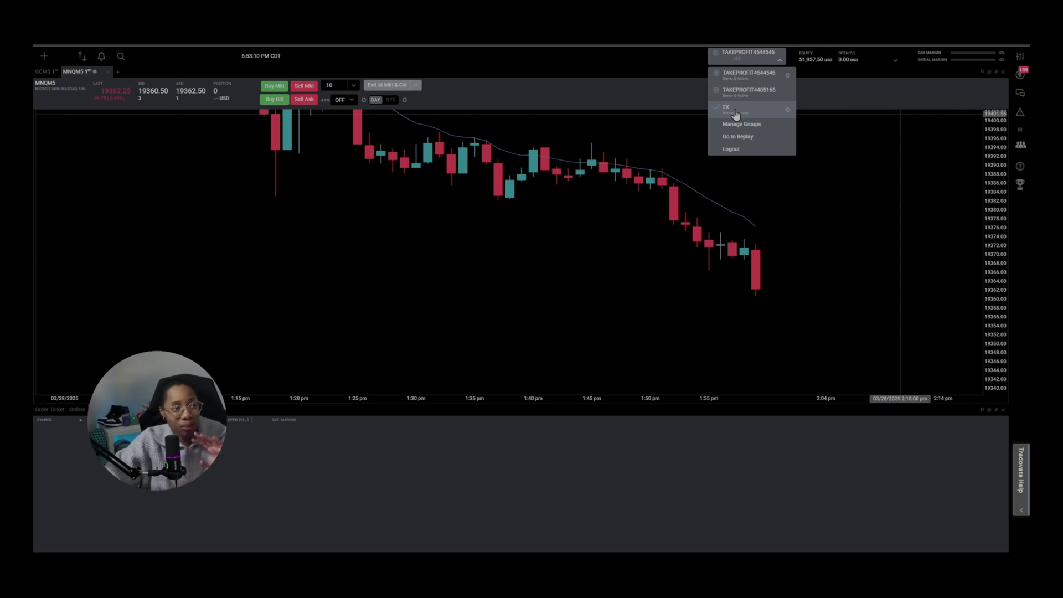
left_click(779, 62)
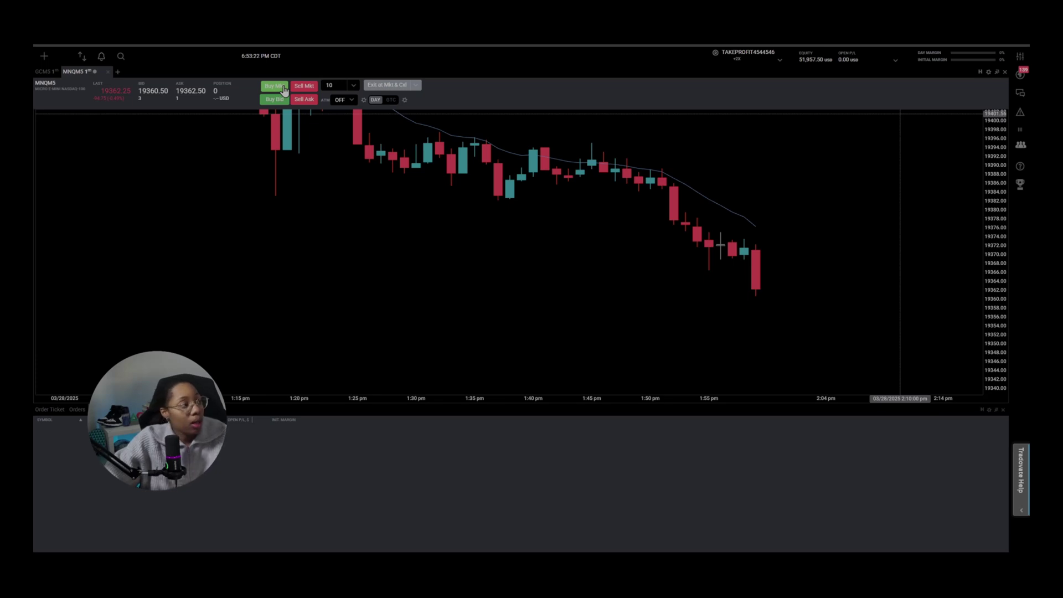
- Examine the order quantity setting and the available ATM strategy presets for the MNQM5 chart
double_click(337, 85)
left_click(338, 85)
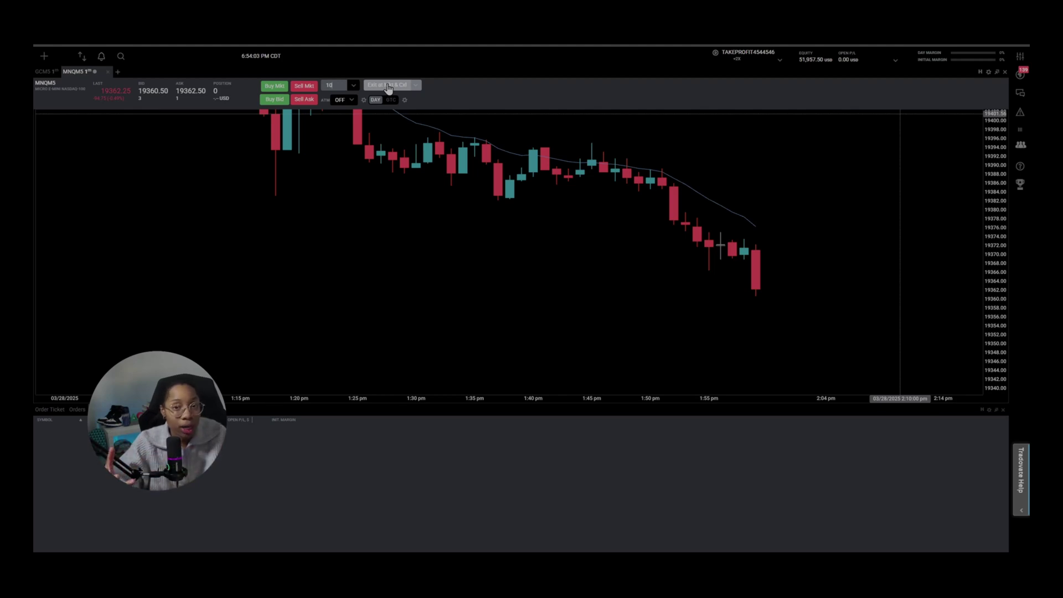
left_click(352, 100)
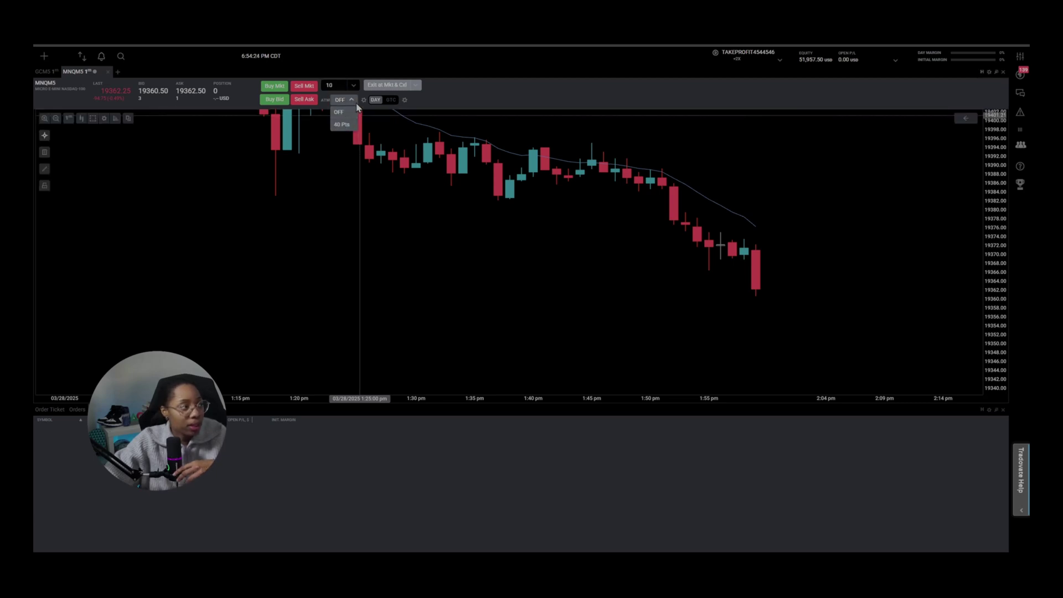
left_click(352, 101)
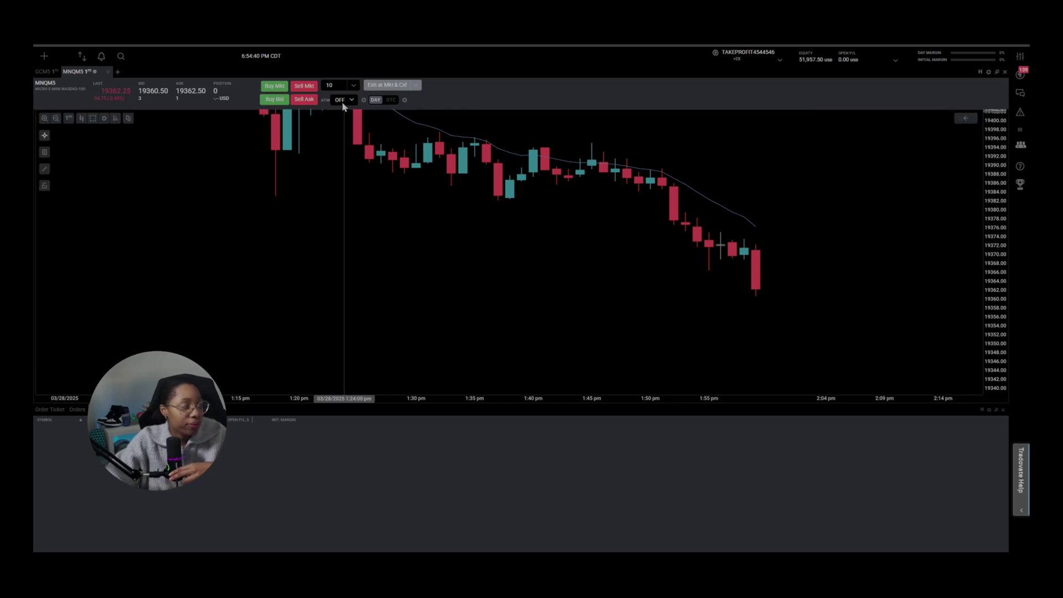
left_click(352, 102)
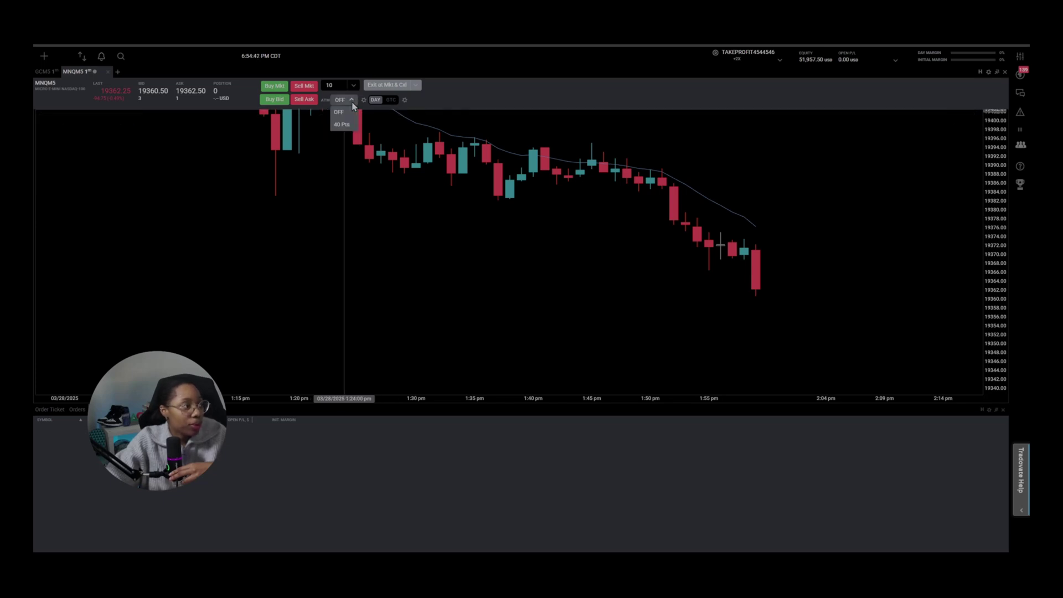
left_click(353, 102)
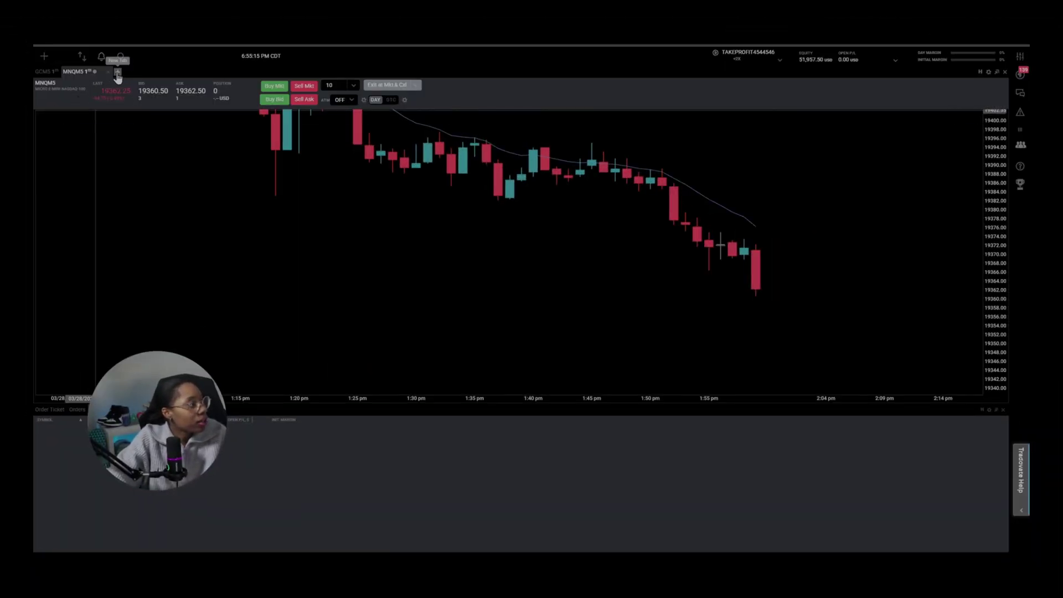
- Add a new chart, searching the ES and MES contracts and choosing MESM5, Micro E-mini S&P 500
left_click(117, 73)
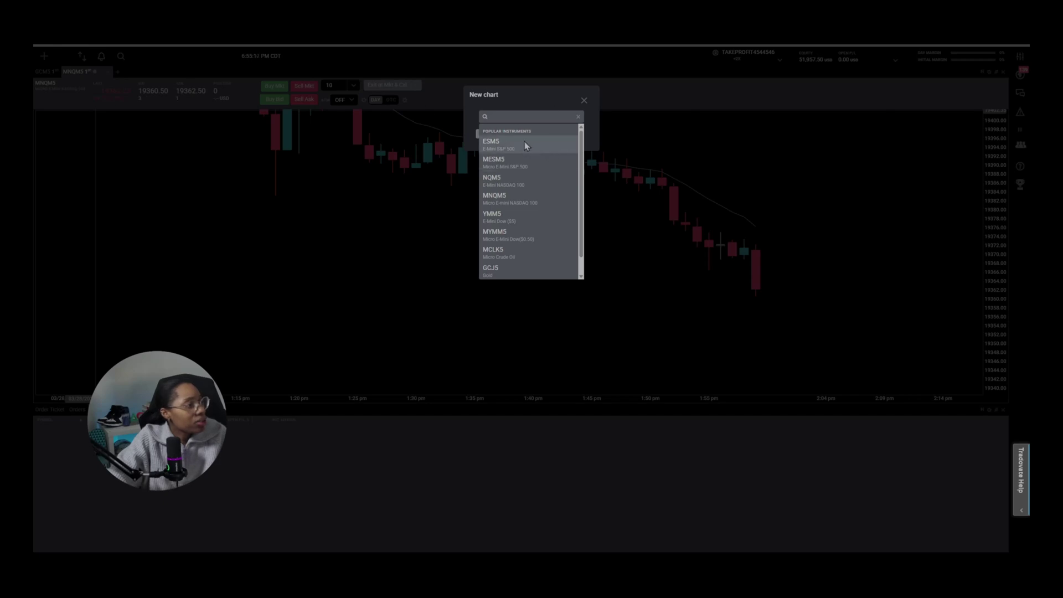
type("ES")
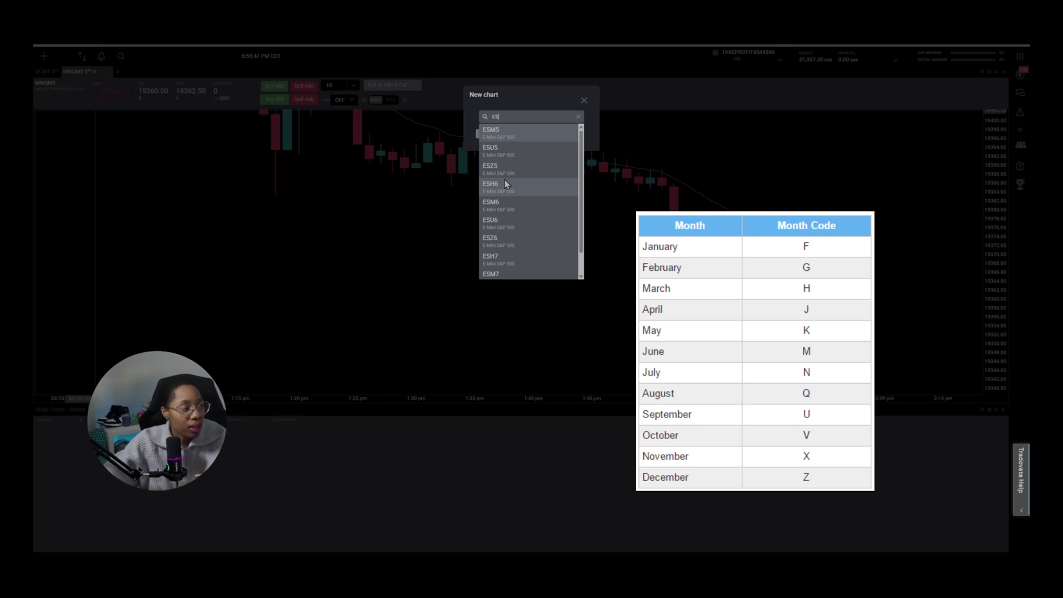
left_click(504, 212)
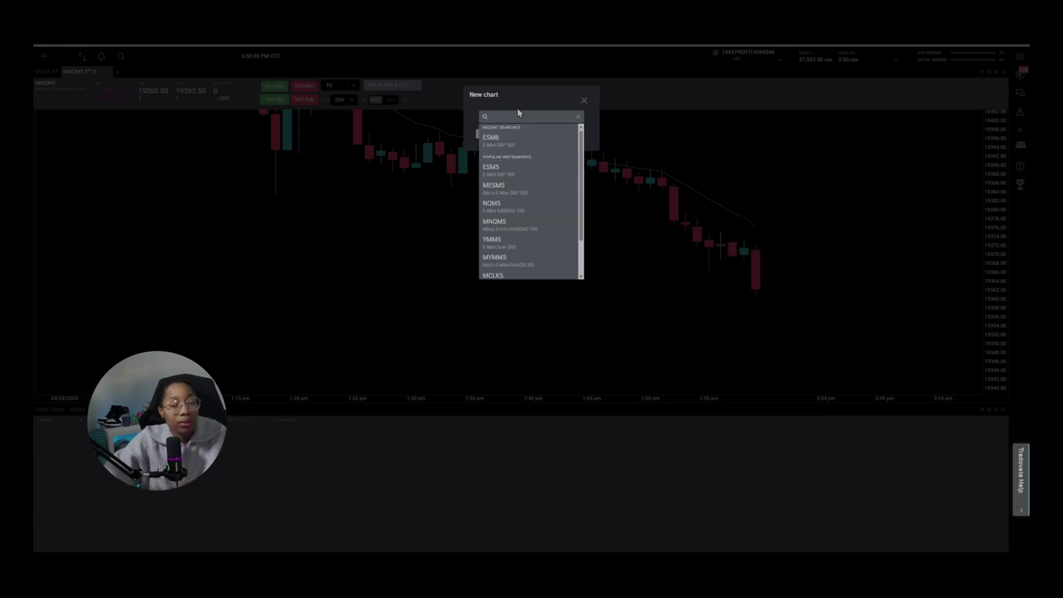
type("MES")
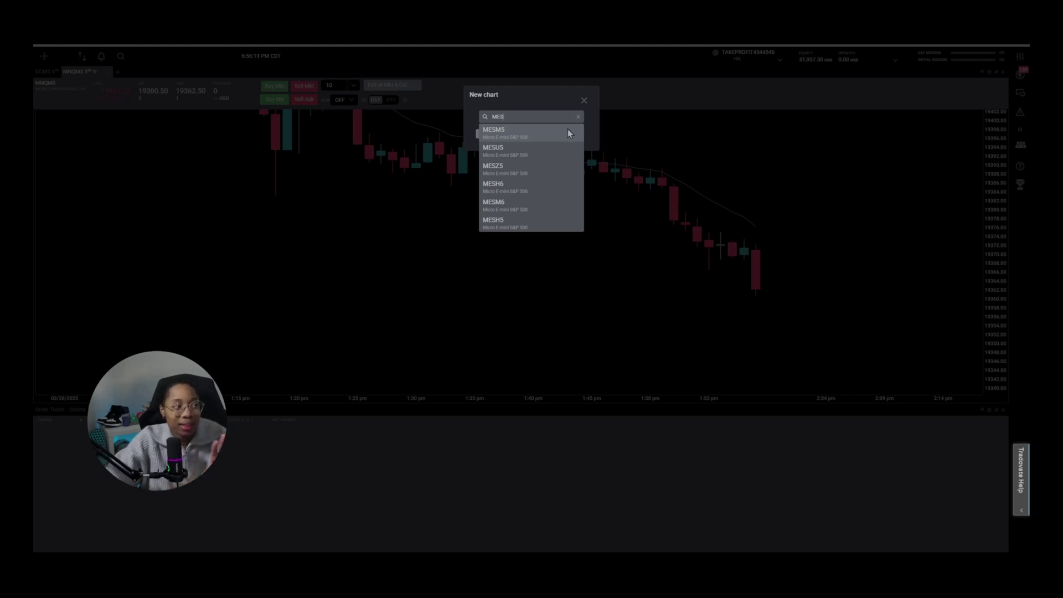
left_click(509, 131)
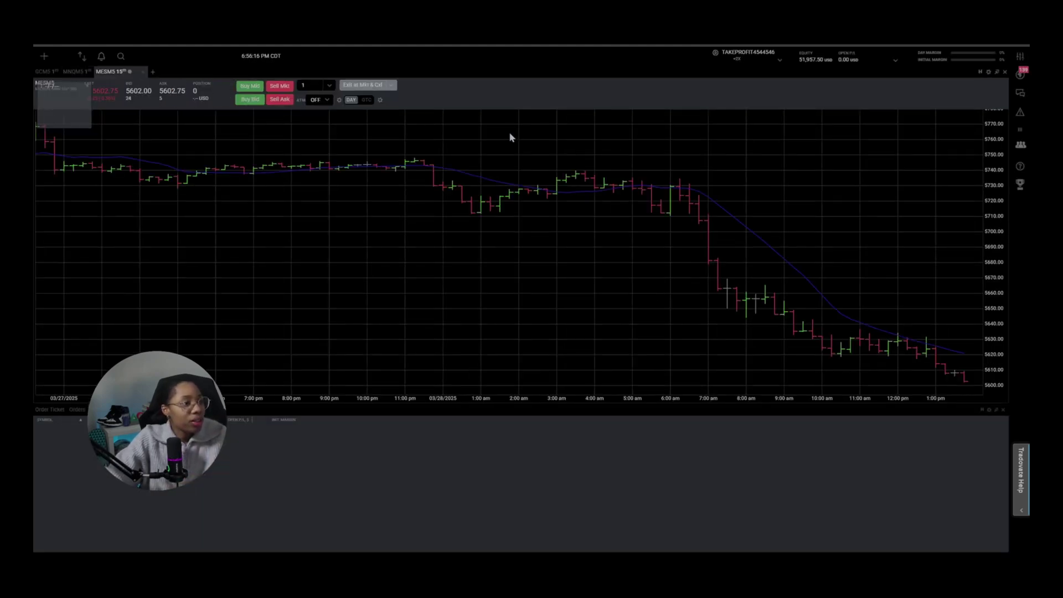
- Change the MESM5 chart type to Candlestick
left_click_drag(877, 250, 703, 232)
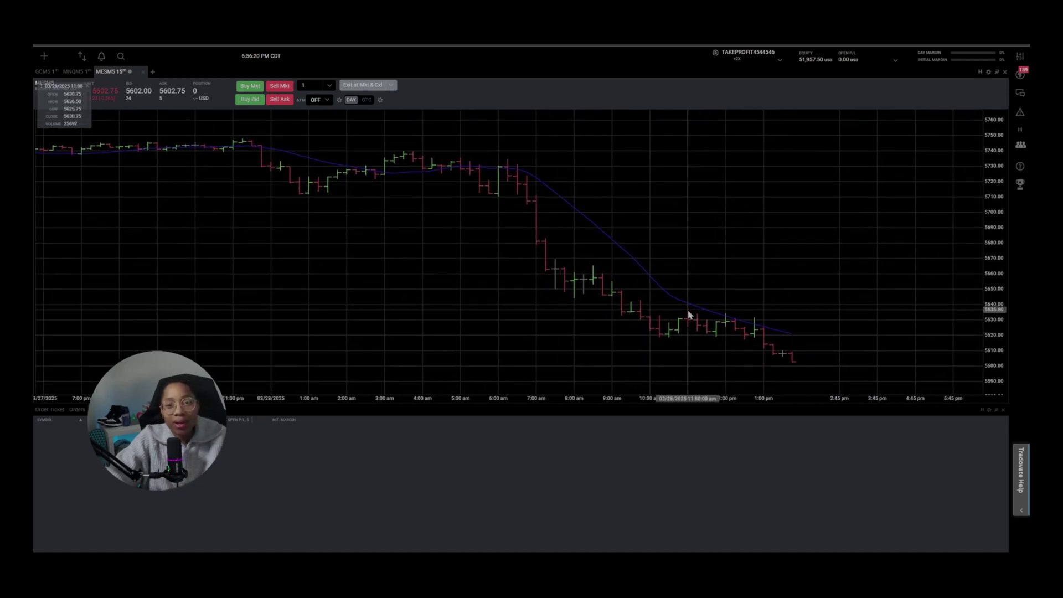
scroll(726, 231, "up", 2)
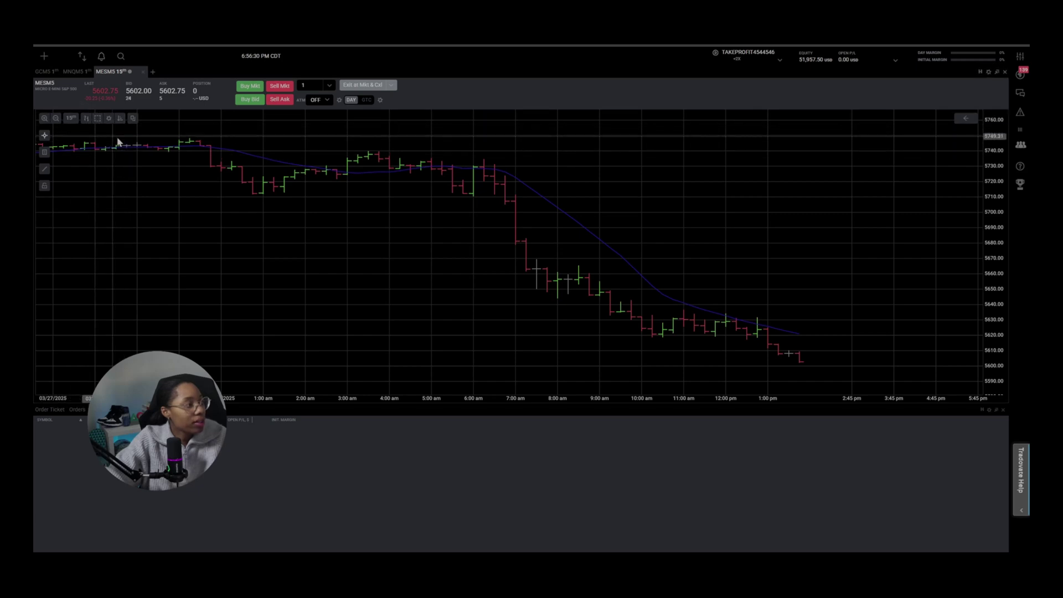
left_click(87, 119)
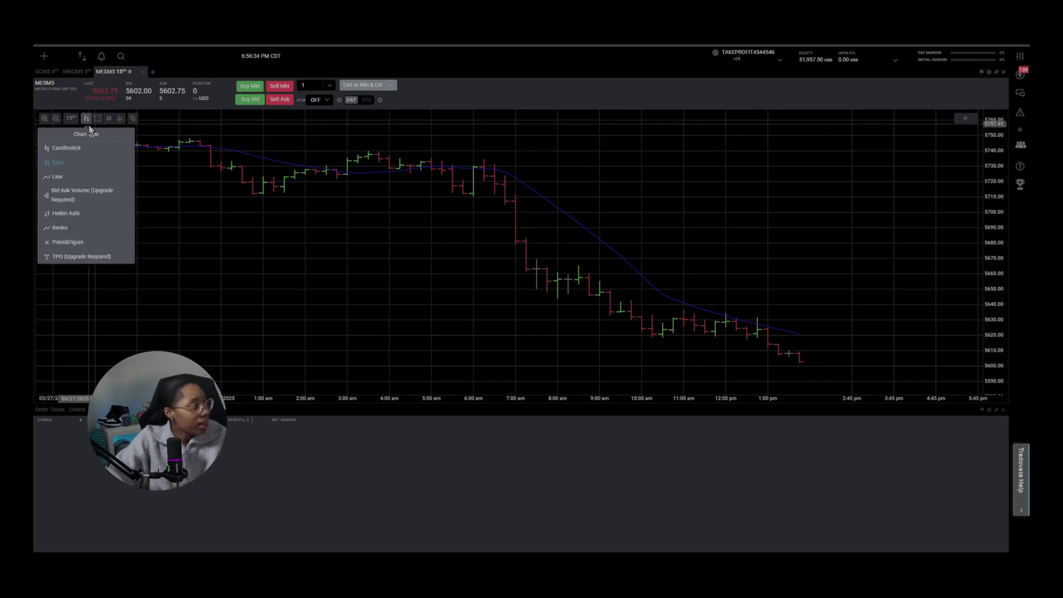
left_click(85, 148)
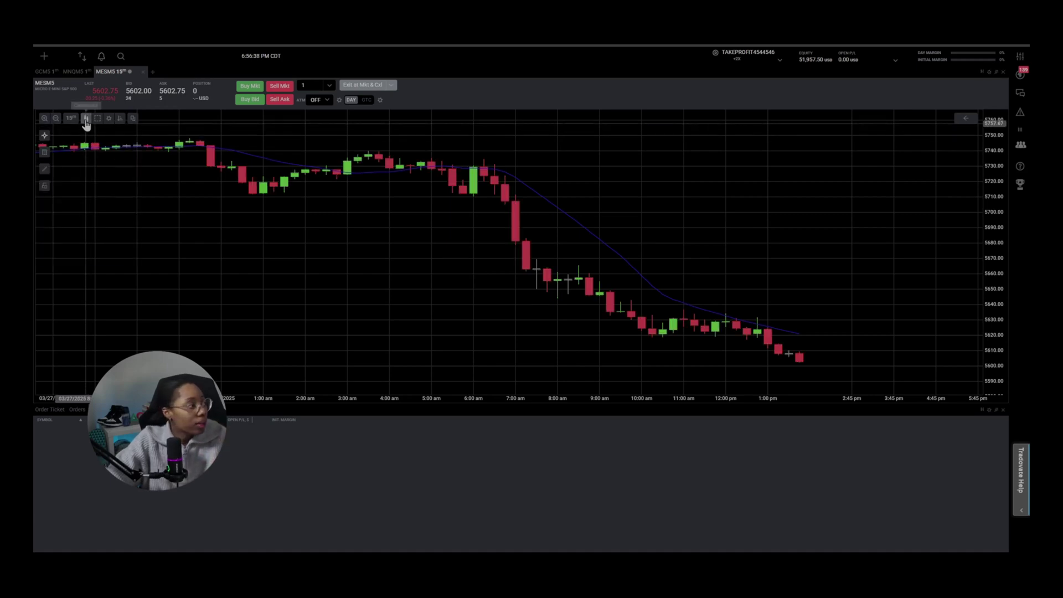
- Try the Line chart type on the MESM5 chart and return it to Candlestick
left_click(87, 119)
left_click(67, 177)
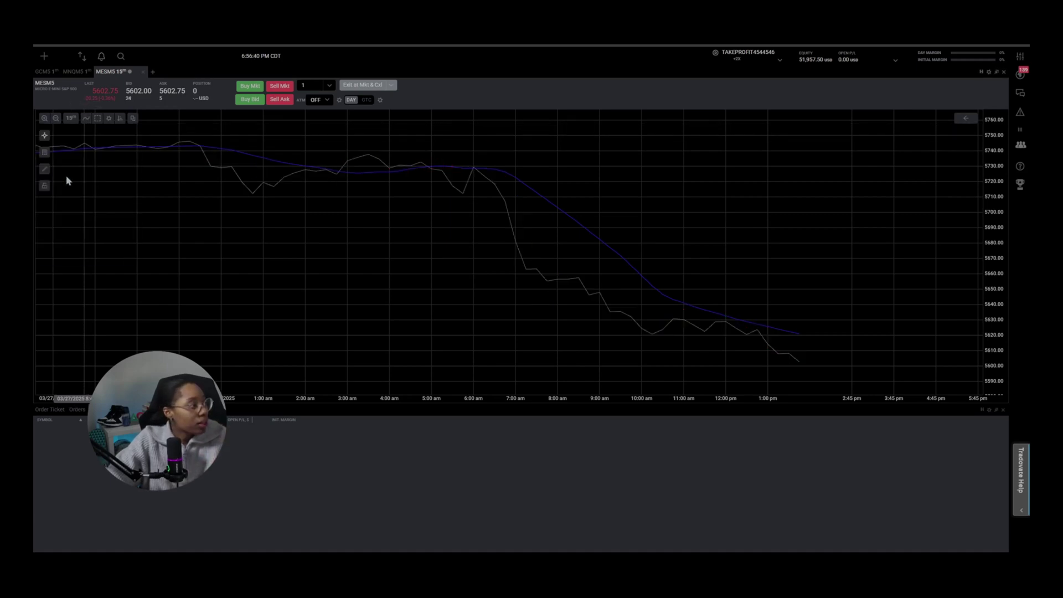
left_click(87, 119)
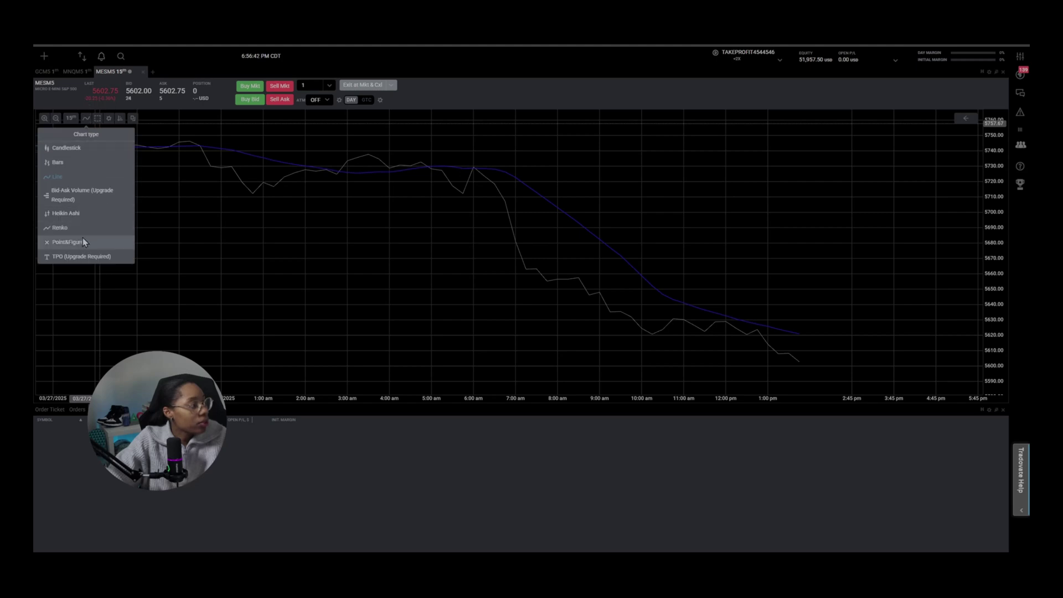
left_click(88, 154)
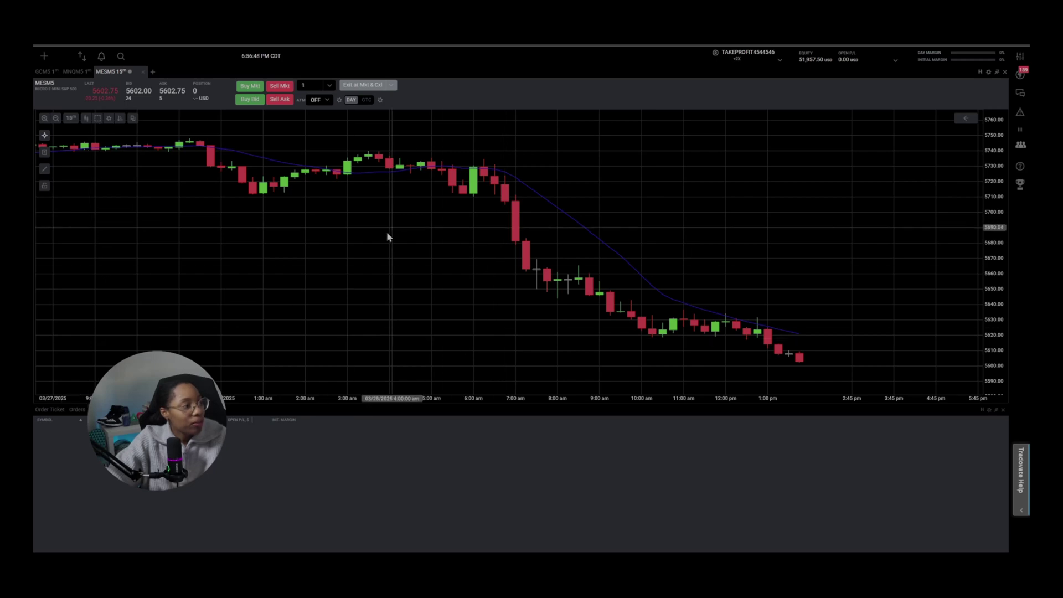
- Turn off the background grid on the MESM5 chart
left_click_drag(491, 267, 330, 181)
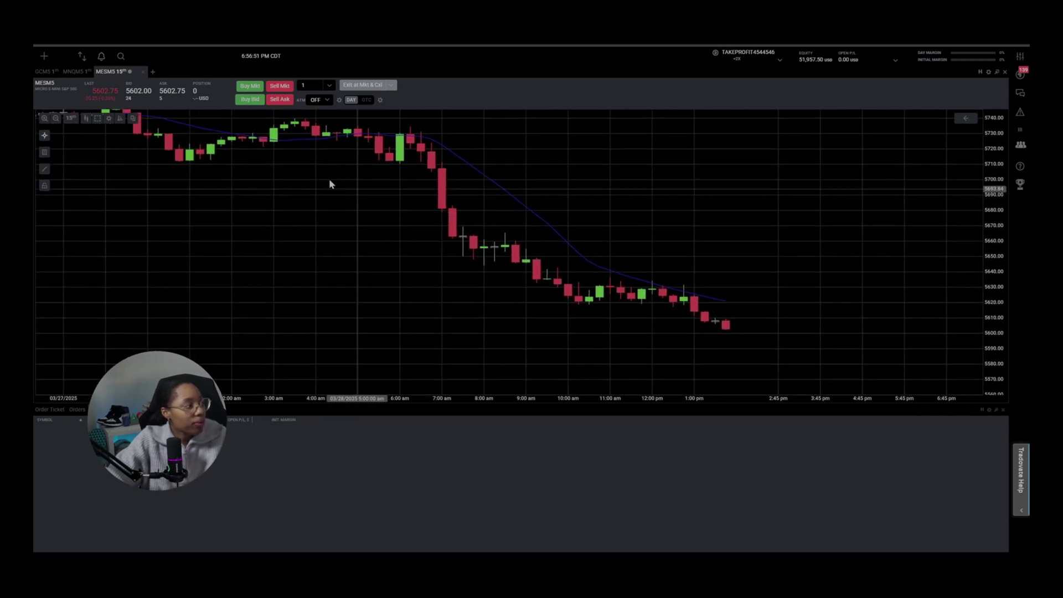
left_click(99, 119)
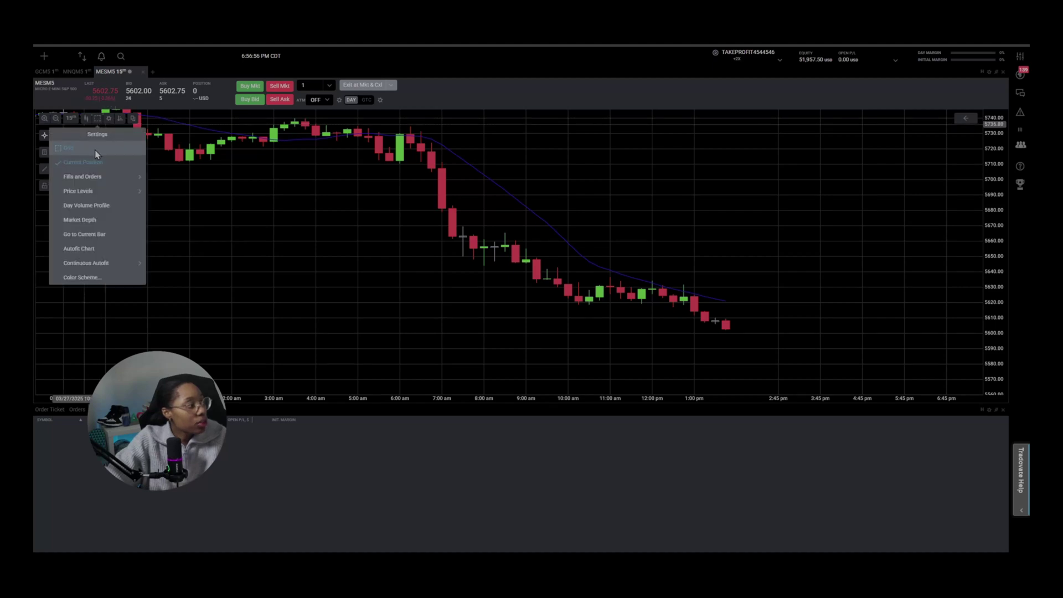
left_click(95, 150)
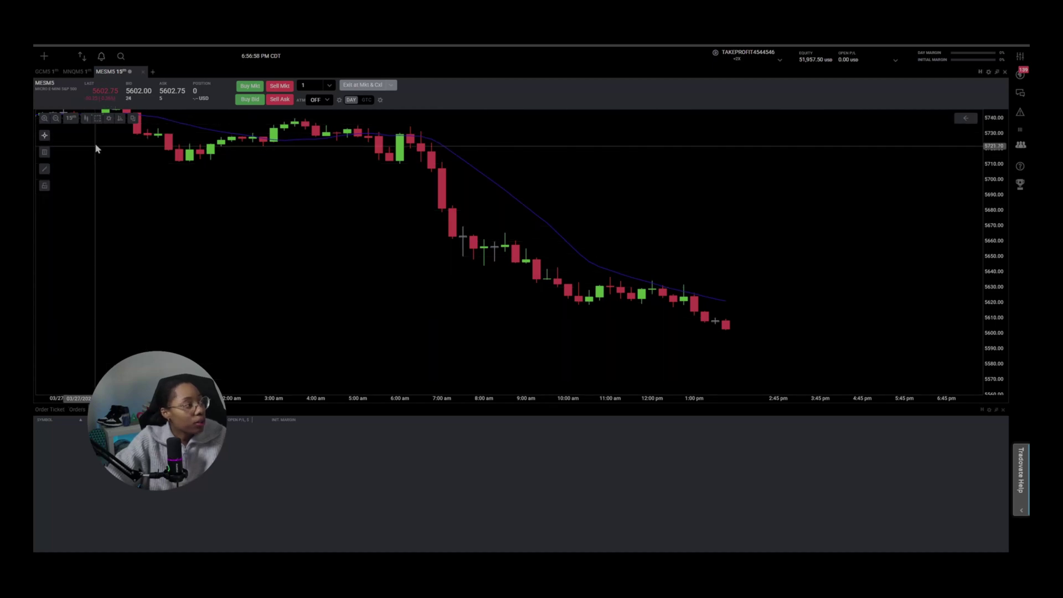
- Switch the chart grid back on and off again to compare both looks
left_click(98, 118)
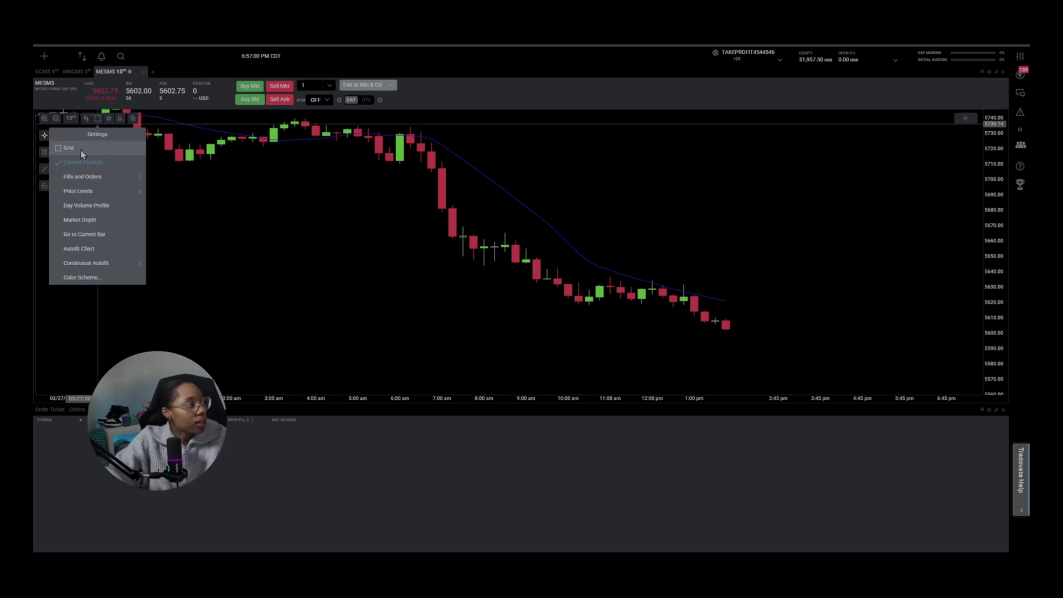
left_click(81, 151)
left_click(98, 119)
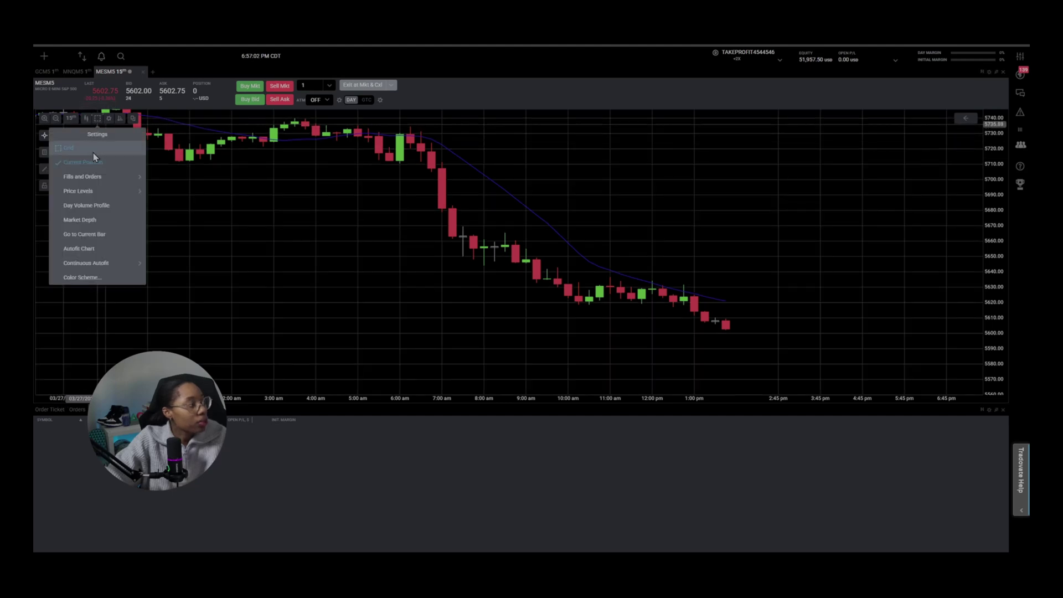
left_click(93, 153)
- Set the chart's Fills and Orders display to Show All
left_click(98, 118)
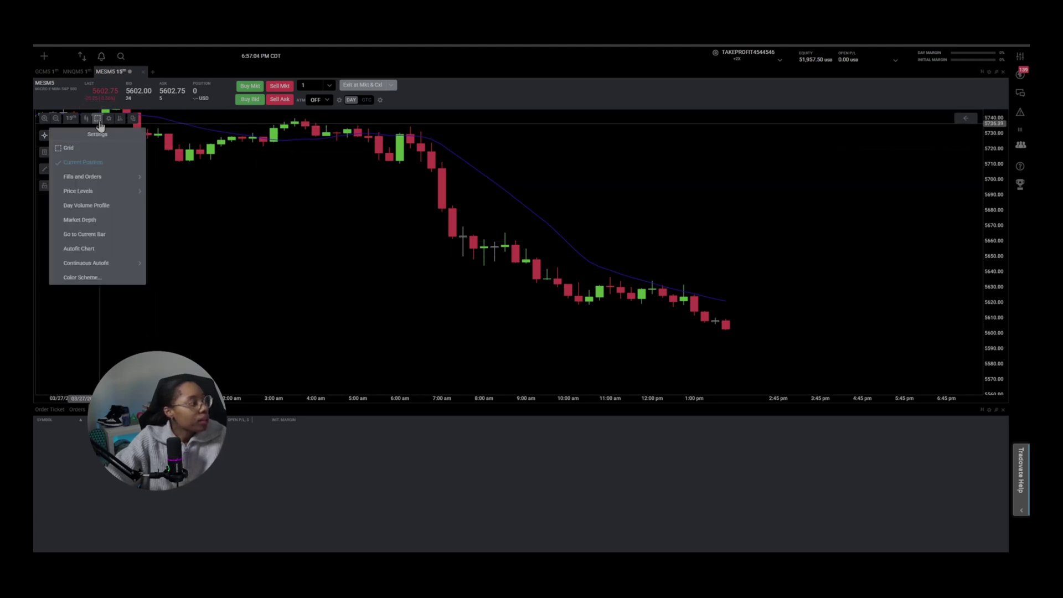
left_click(104, 176)
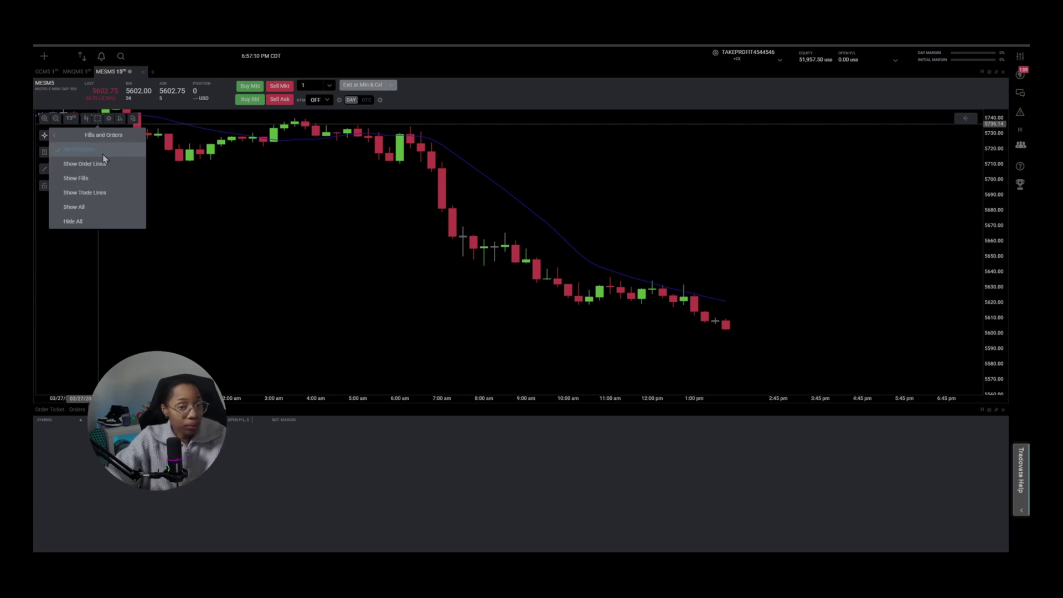
left_click(83, 204)
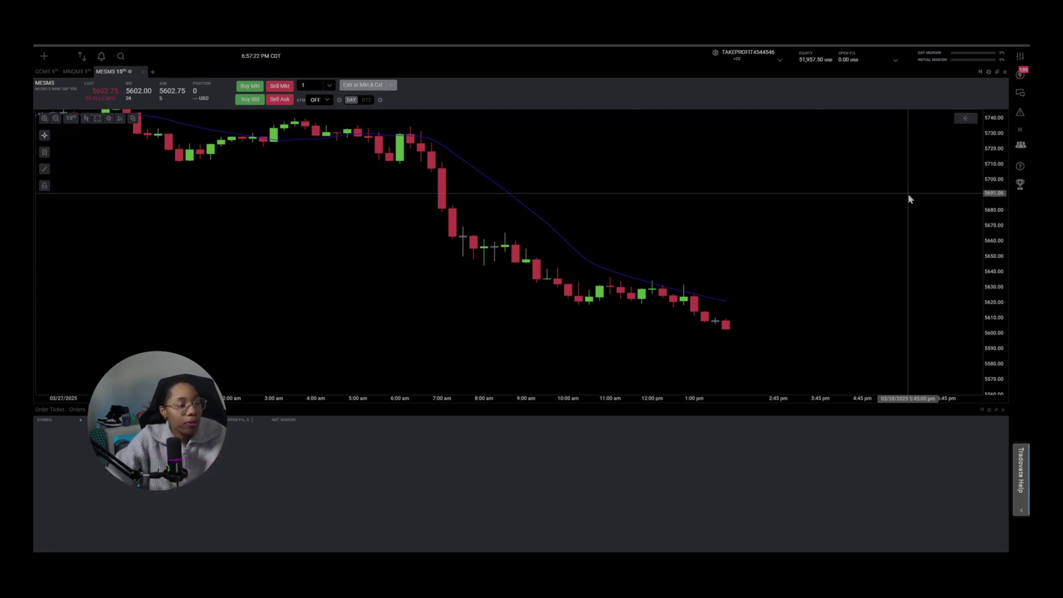
- Inspect the candlestick style options and the Body Up colour's hex code in the chart editor, and close it without saving
left_click_drag(789, 222, 754, 210)
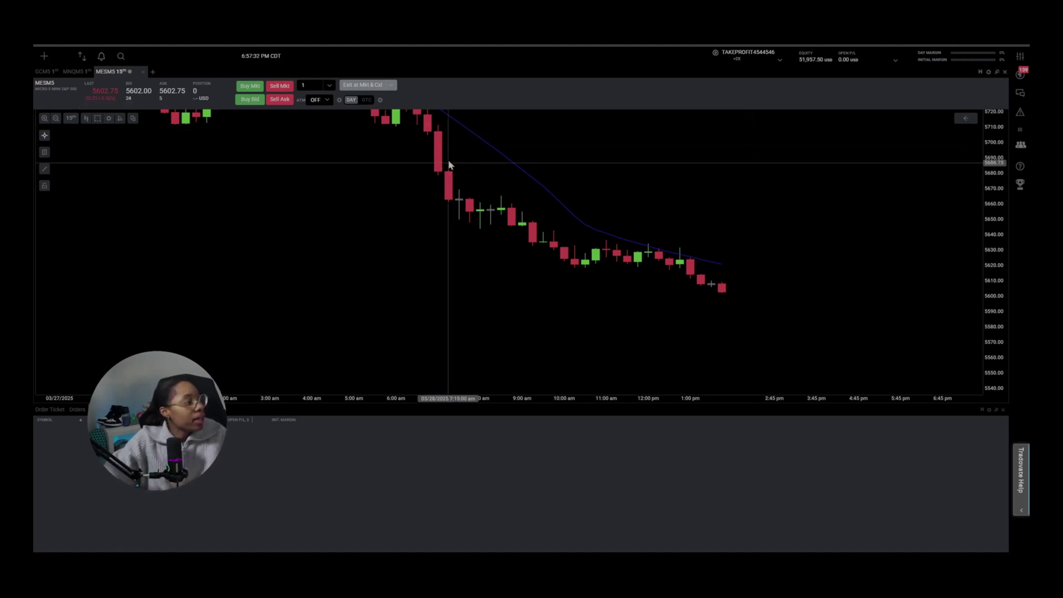
left_click_drag(534, 240, 527, 292)
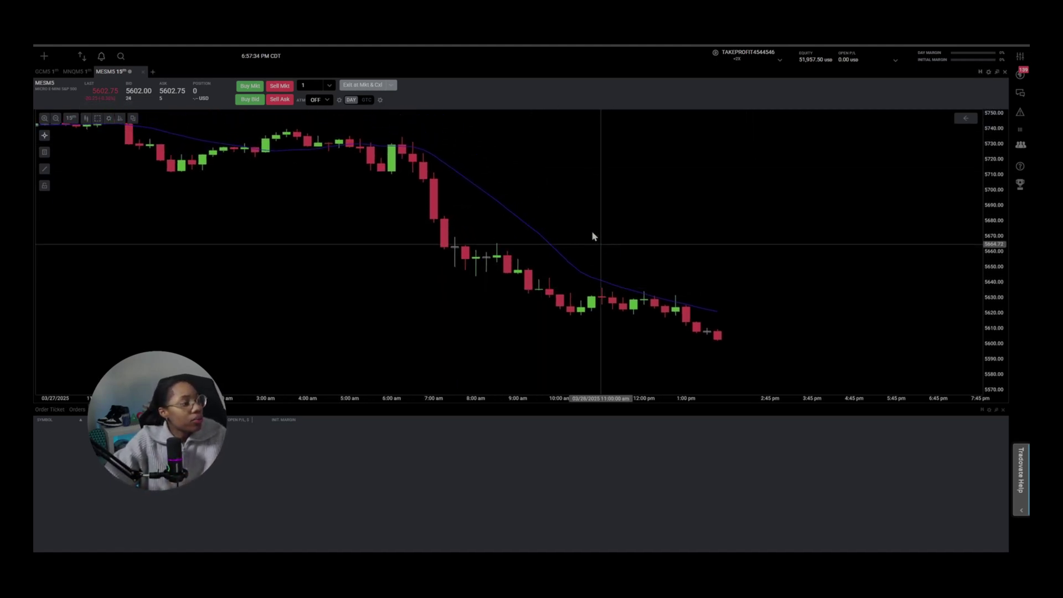
double_click(569, 308)
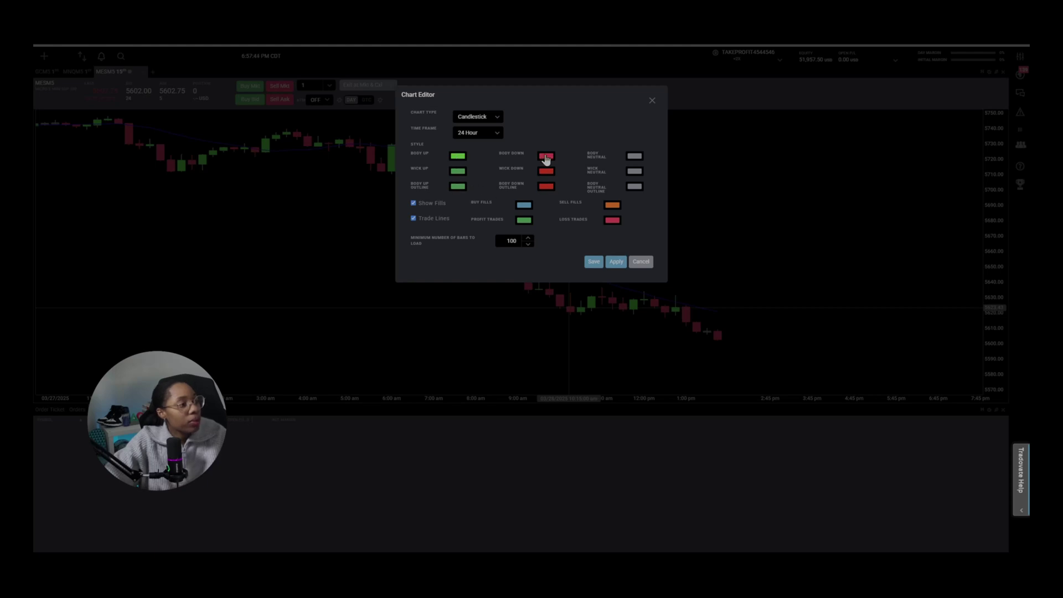
left_click(456, 158)
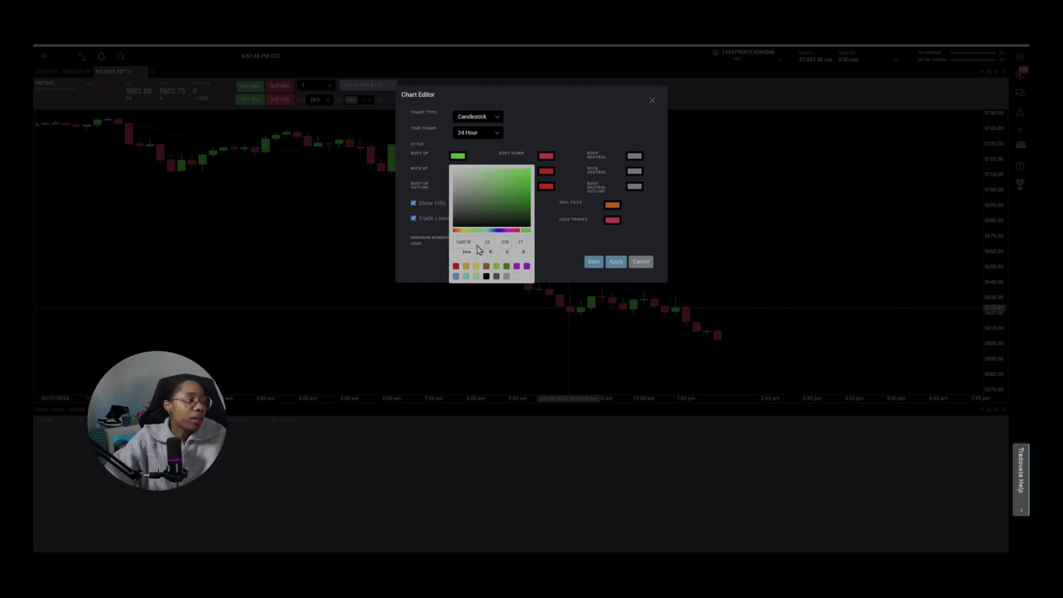
double_click(472, 242)
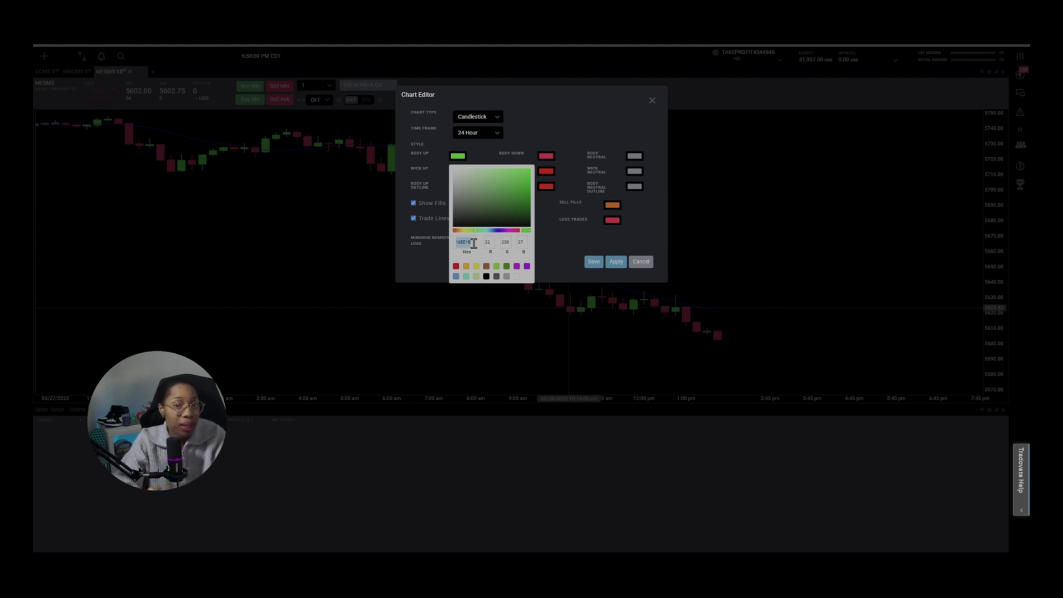
left_click(660, 101)
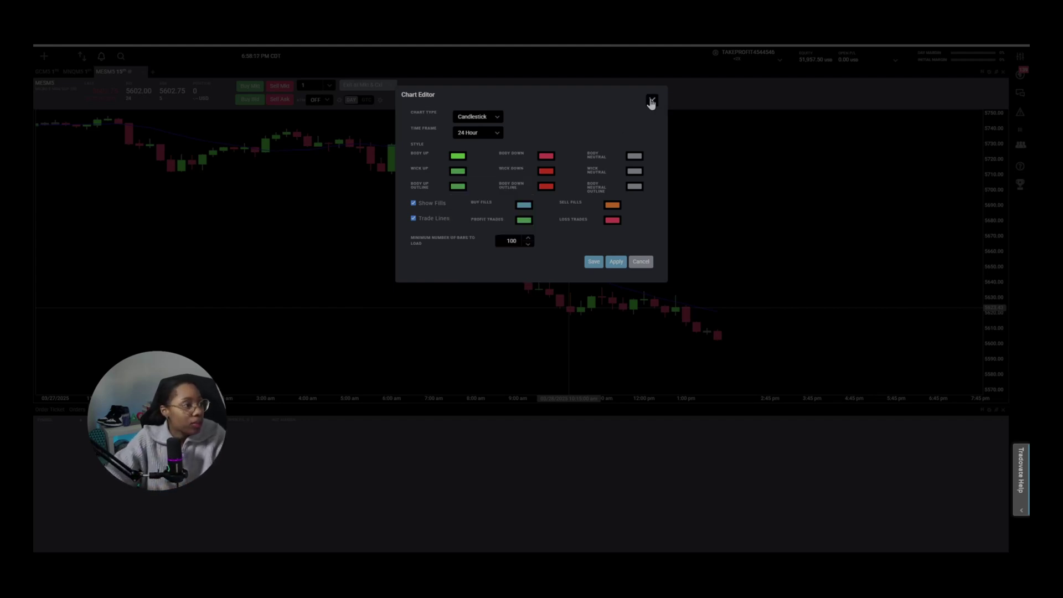
left_click(654, 101)
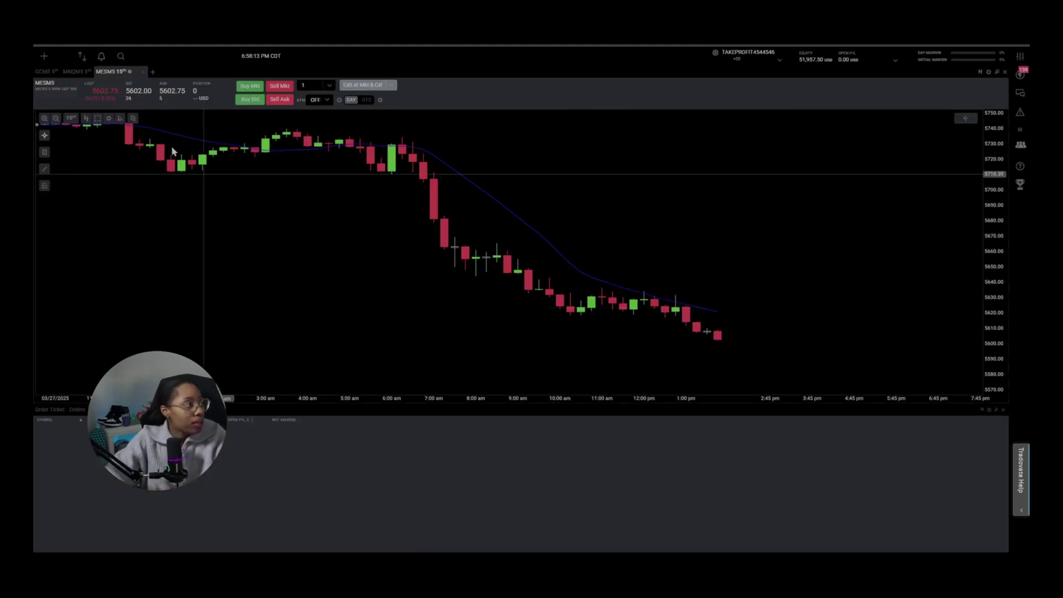
- Copy the Body Up colour's hex code 0097A7 from the MNQM5 chart's candlestick settings and close its chart editor without saving
left_click(75, 74)
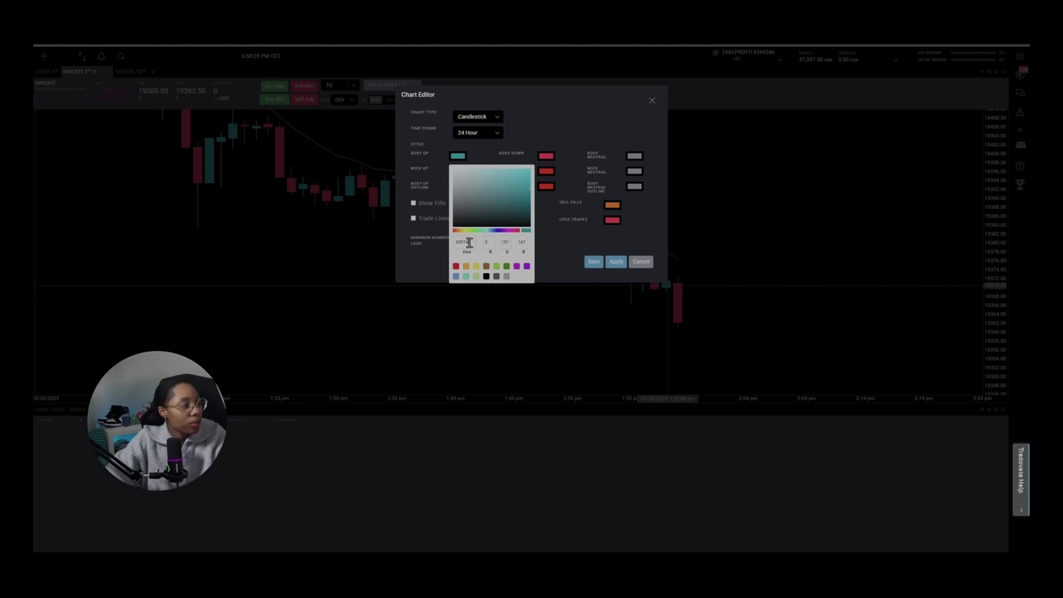
key("ctrl+c")
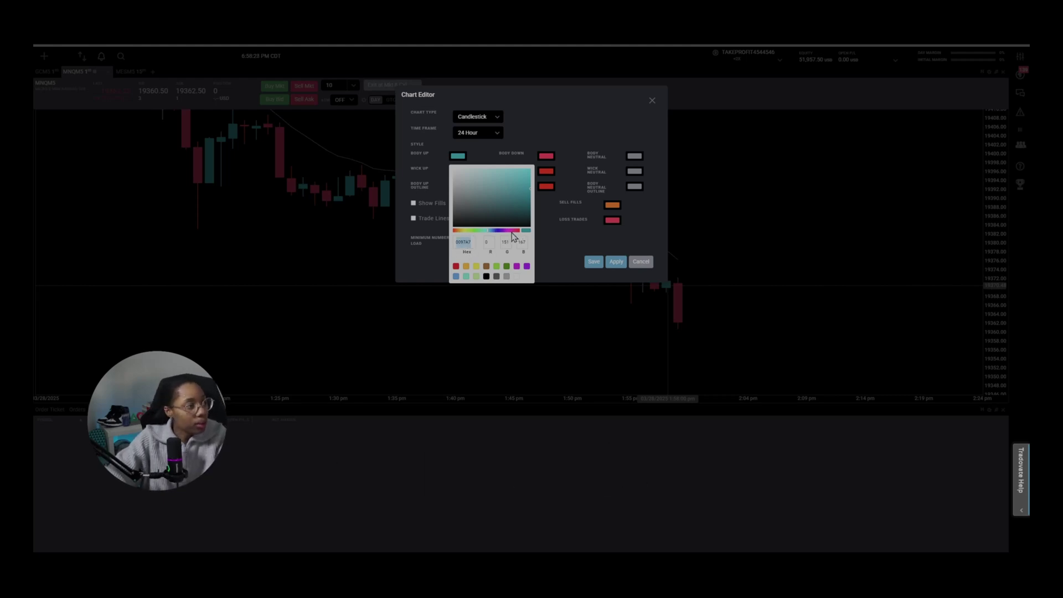
left_click(557, 240)
left_click(651, 102)
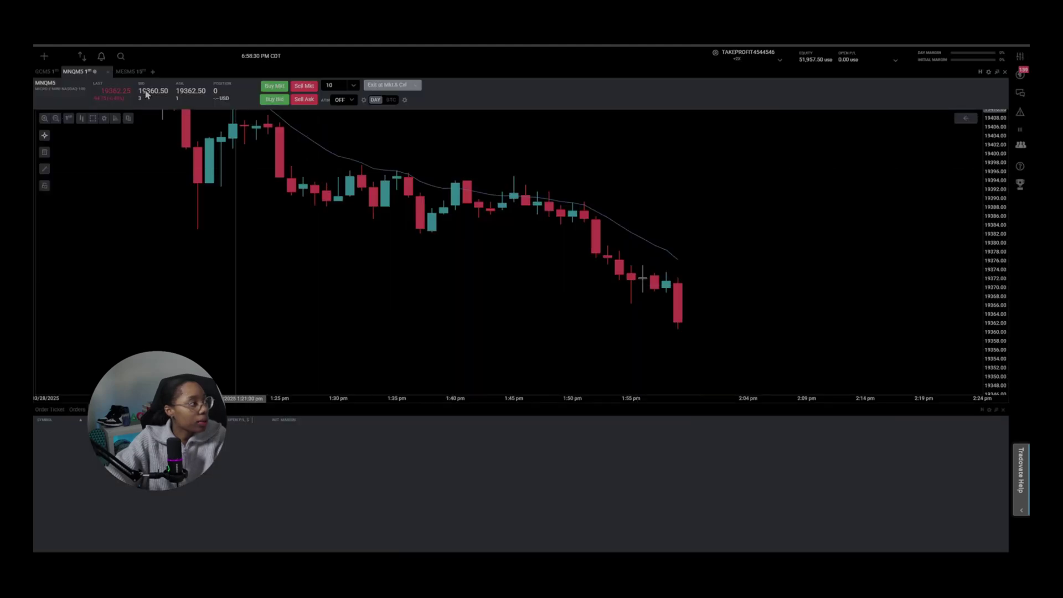
- Set the MESM5 chart's Body Up candlestick colour to the copied teal 0097A7 and save
left_click(128, 71)
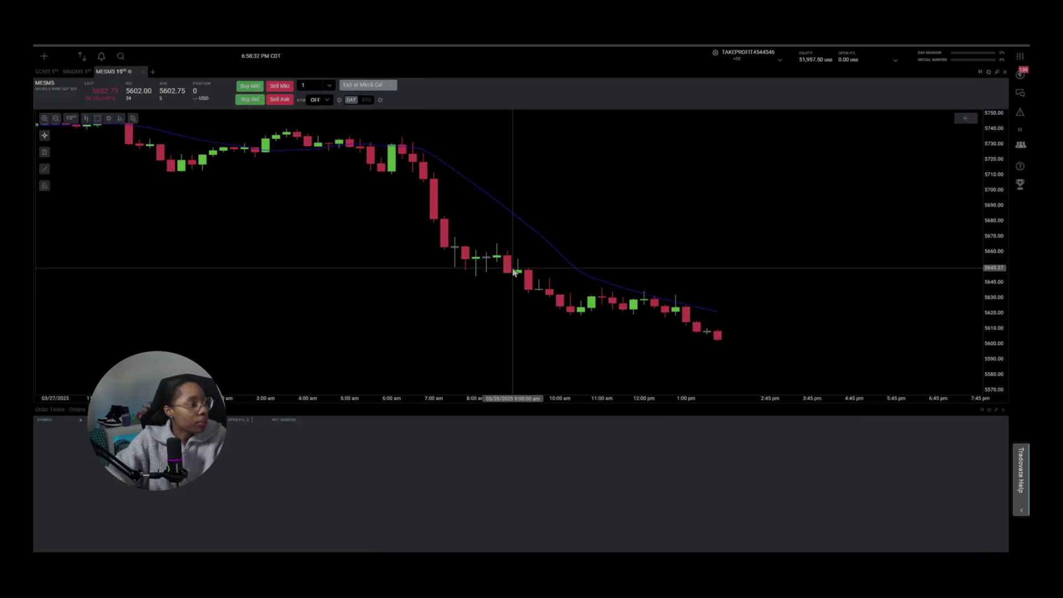
double_click(509, 268)
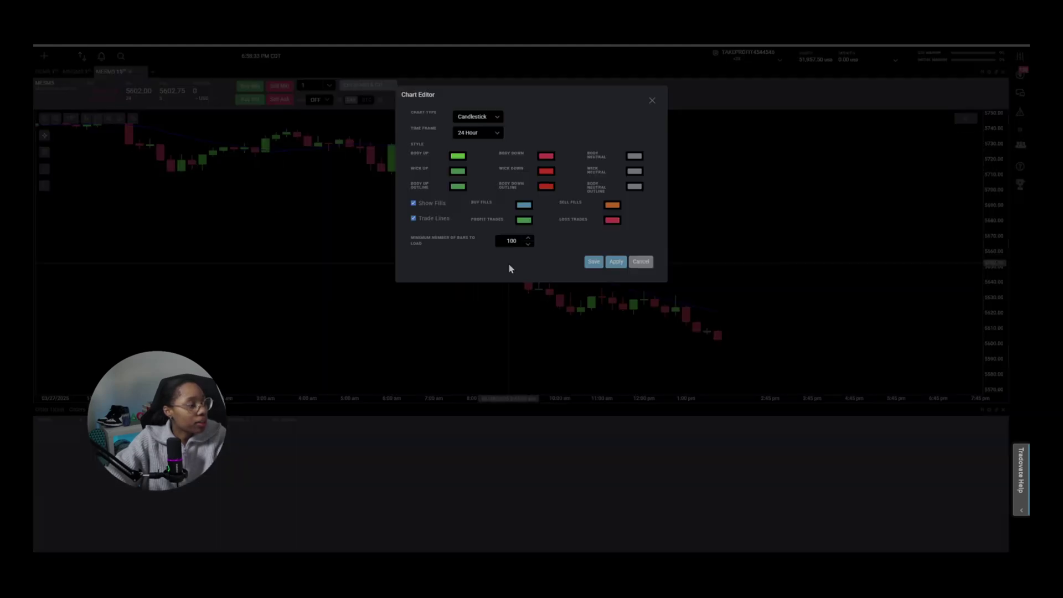
left_click(458, 156)
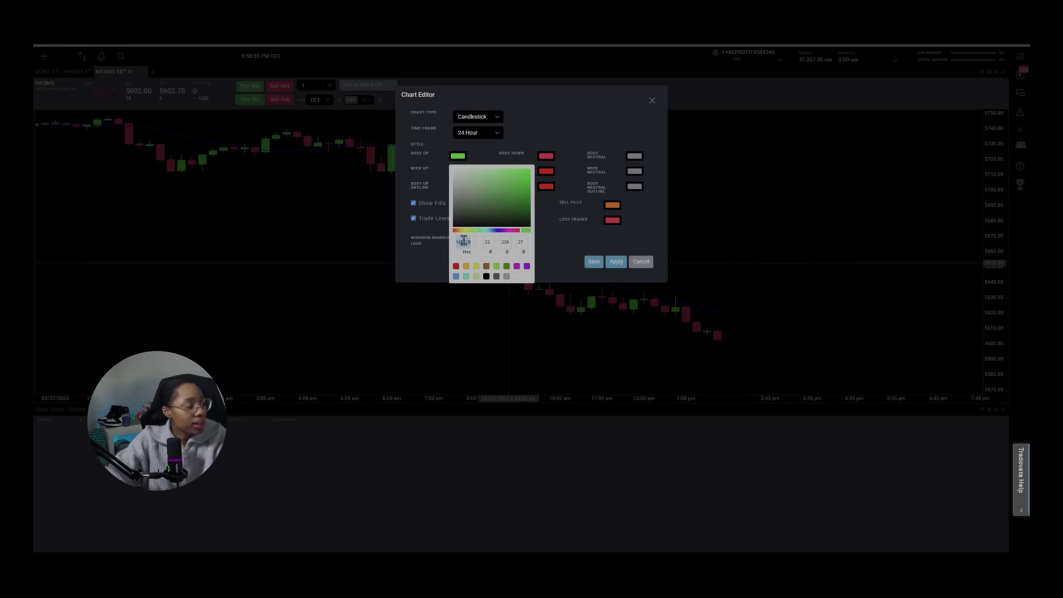
key("ctrl+v")
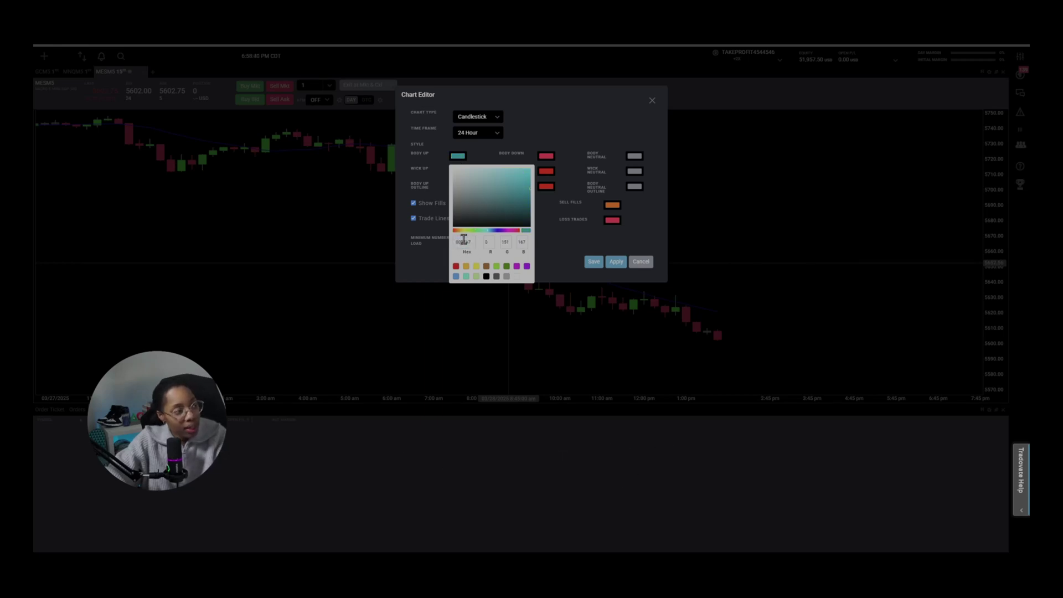
left_click(474, 161)
left_click(591, 265)
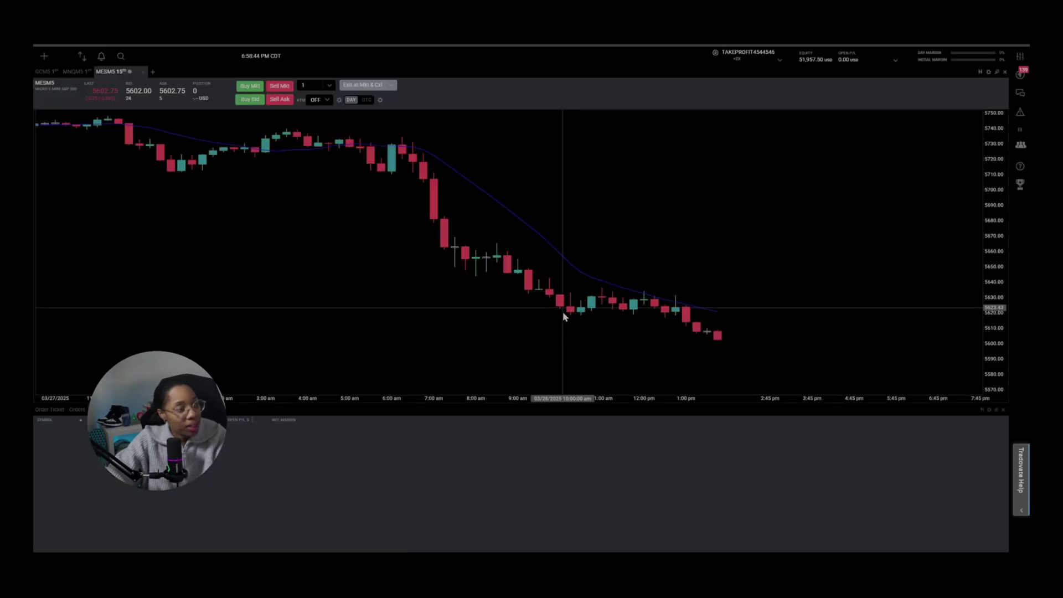
- Set the Wick Up colour of the MESM5 candlesticks to the copied teal 0097A7
double_click(477, 269)
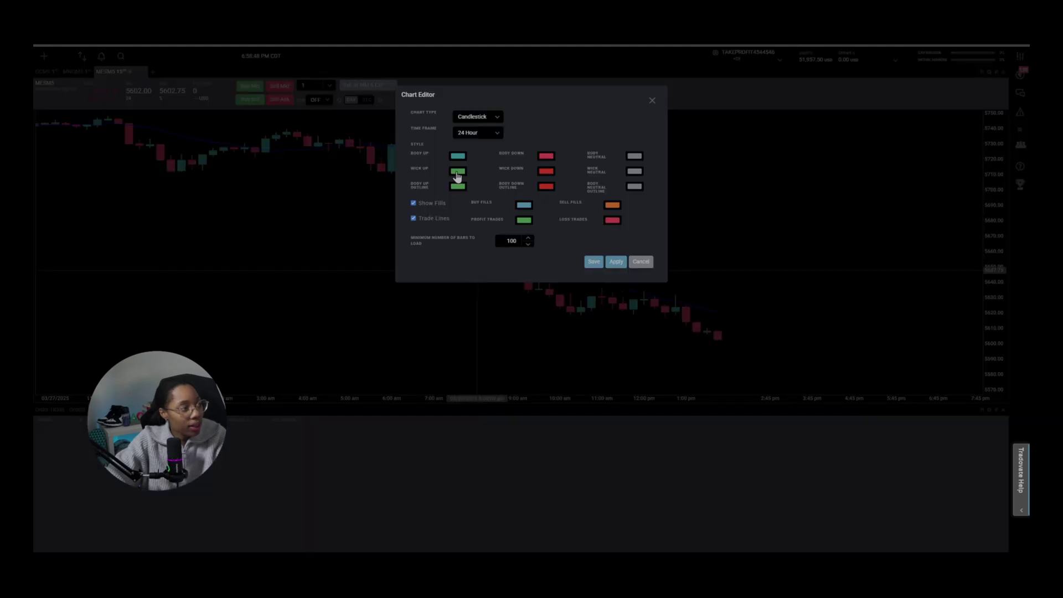
left_click(457, 171)
double_click(469, 259)
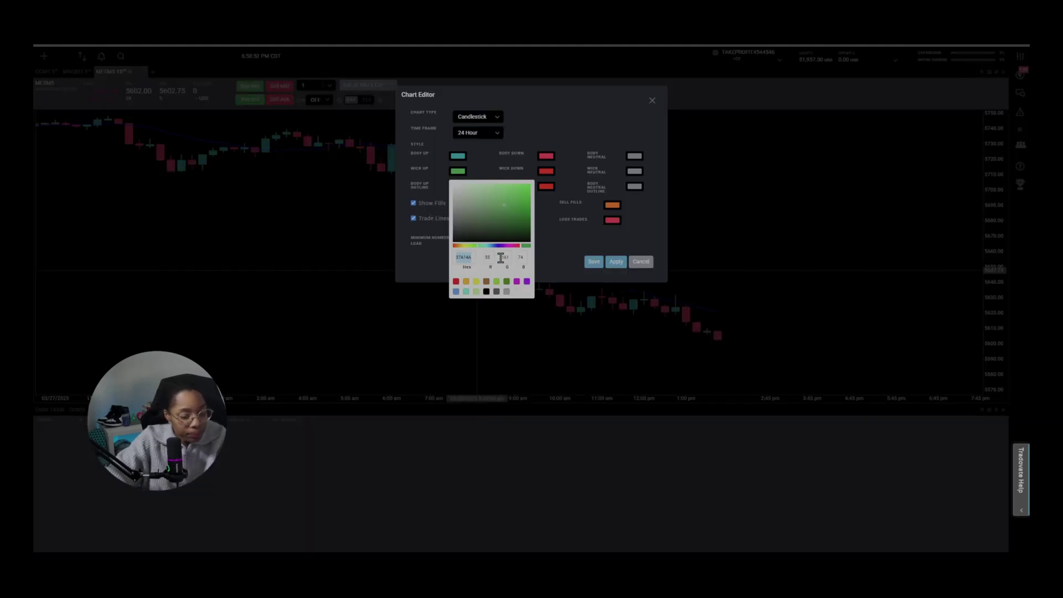
key("ctrl+v")
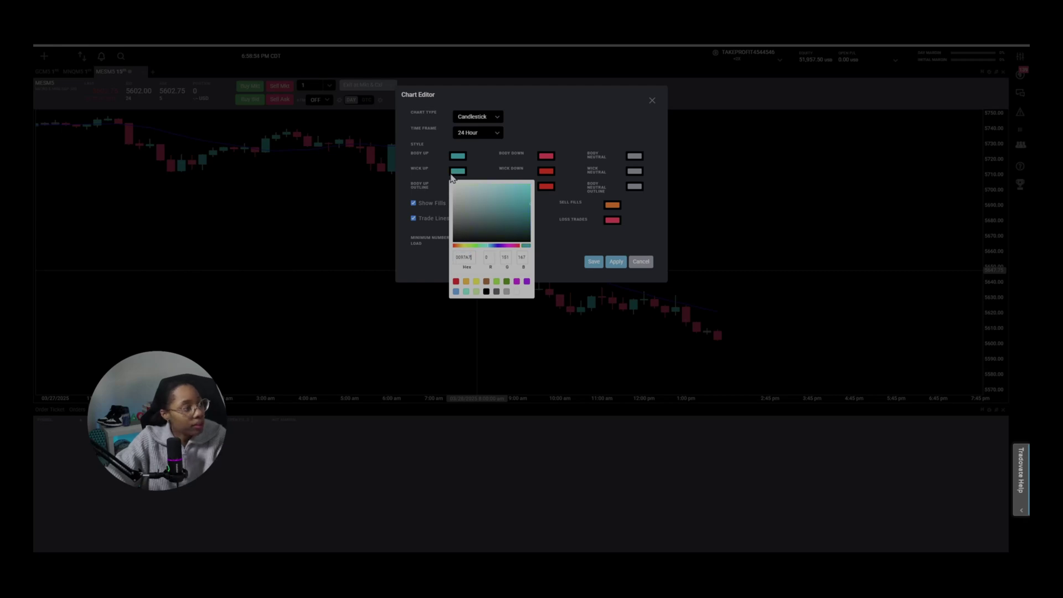
left_click(475, 172)
- Set the Body Up Outline colour to the copied teal 0097A7 and save the chart style
left_click(457, 187)
double_click(469, 272)
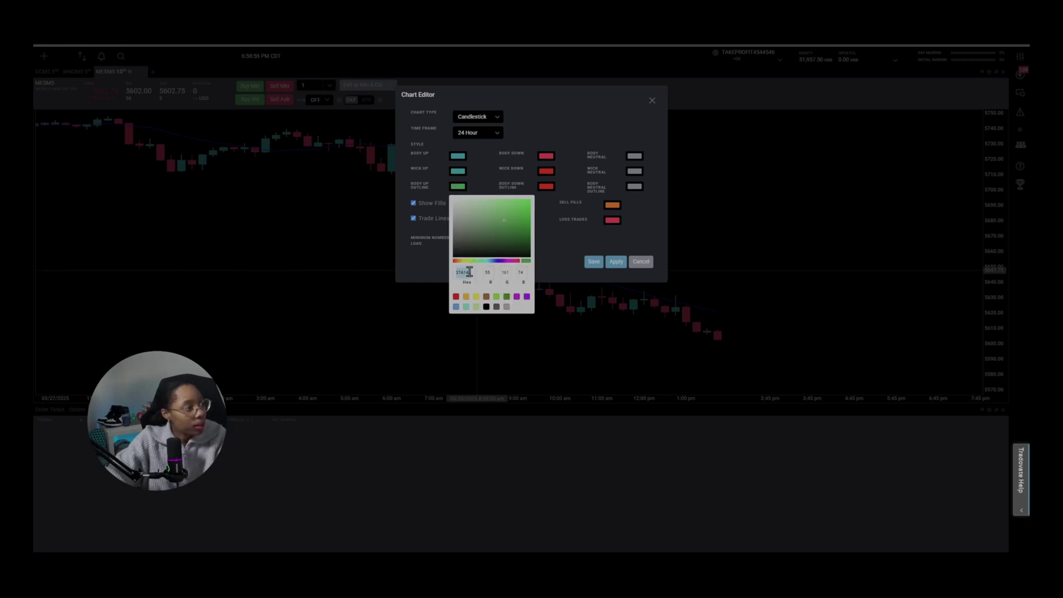
key("ctrl+v")
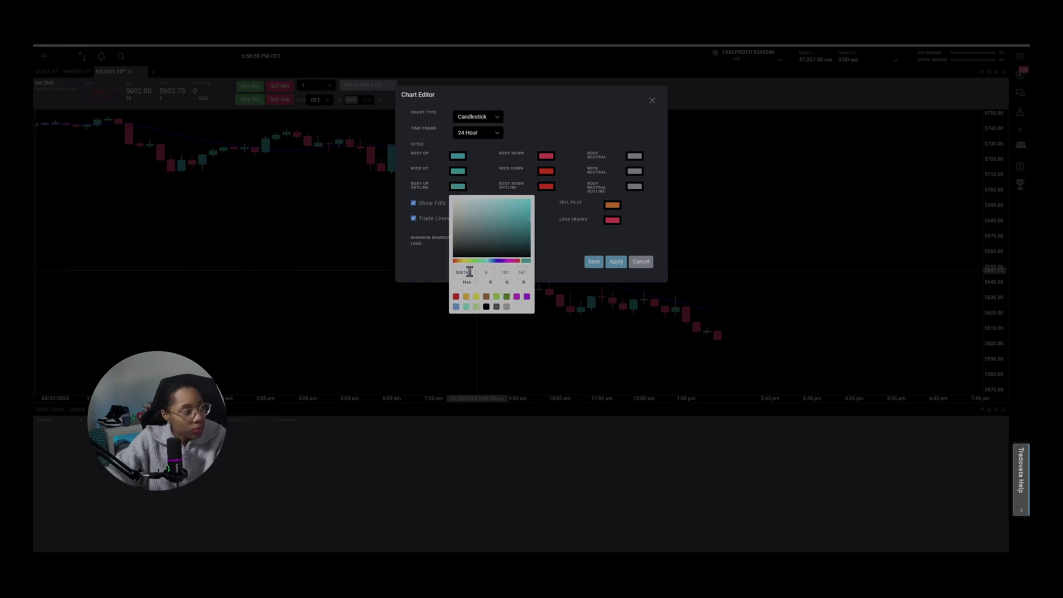
left_click(593, 261)
left_click(592, 261)
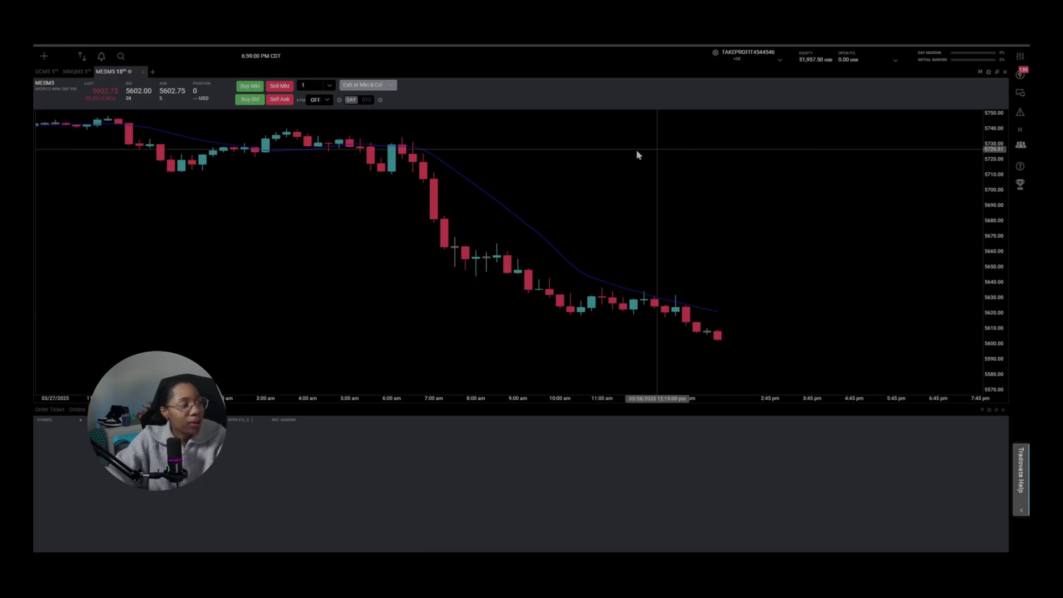
- Set the Body Down colour of the MESM5 candlesticks to black and save the chart style
double_click(558, 330)
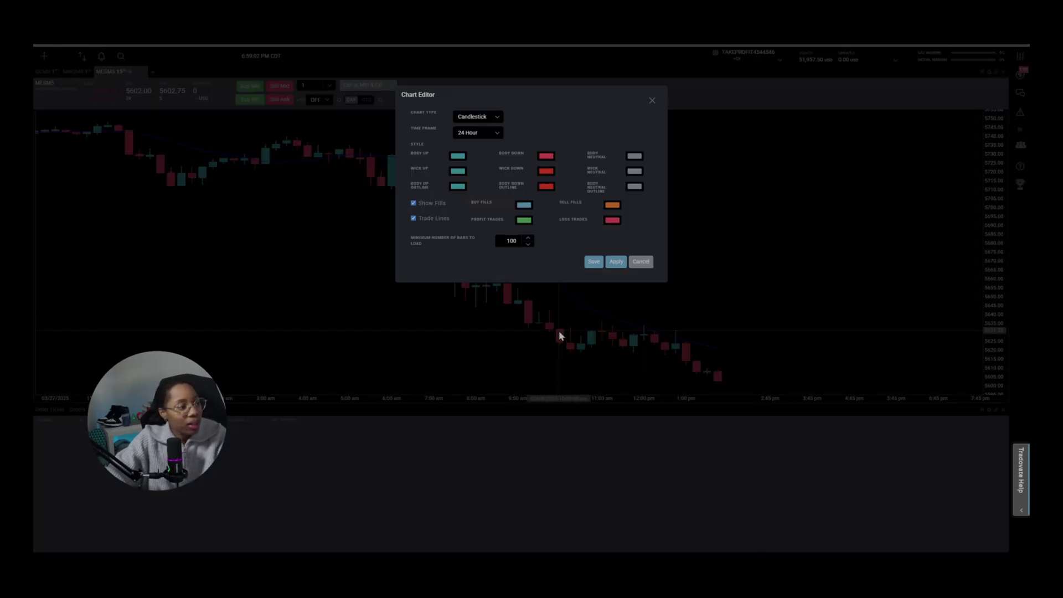
left_click(547, 156)
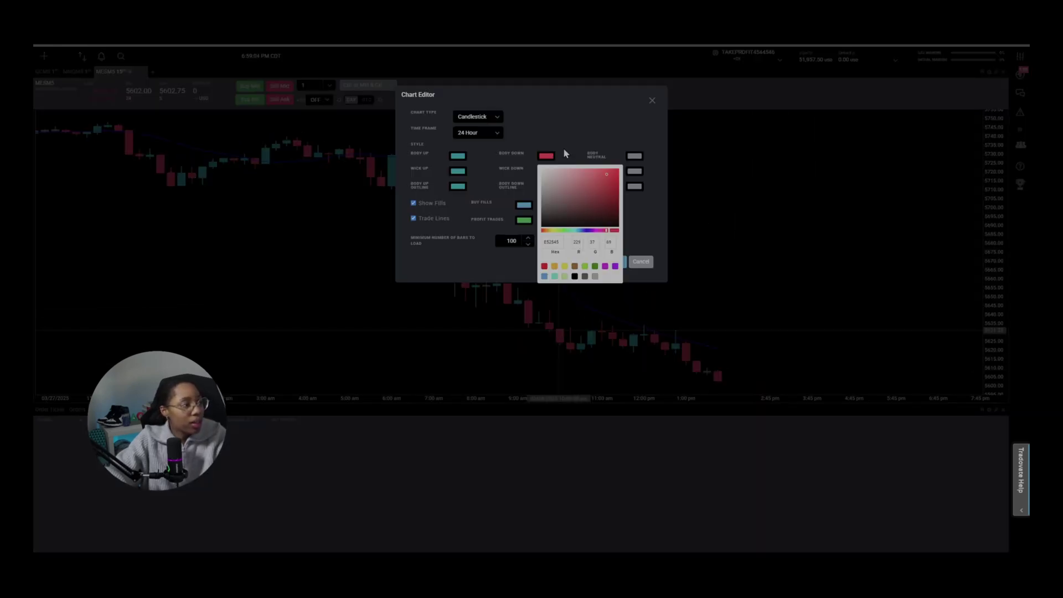
left_click(574, 276)
left_click(642, 237)
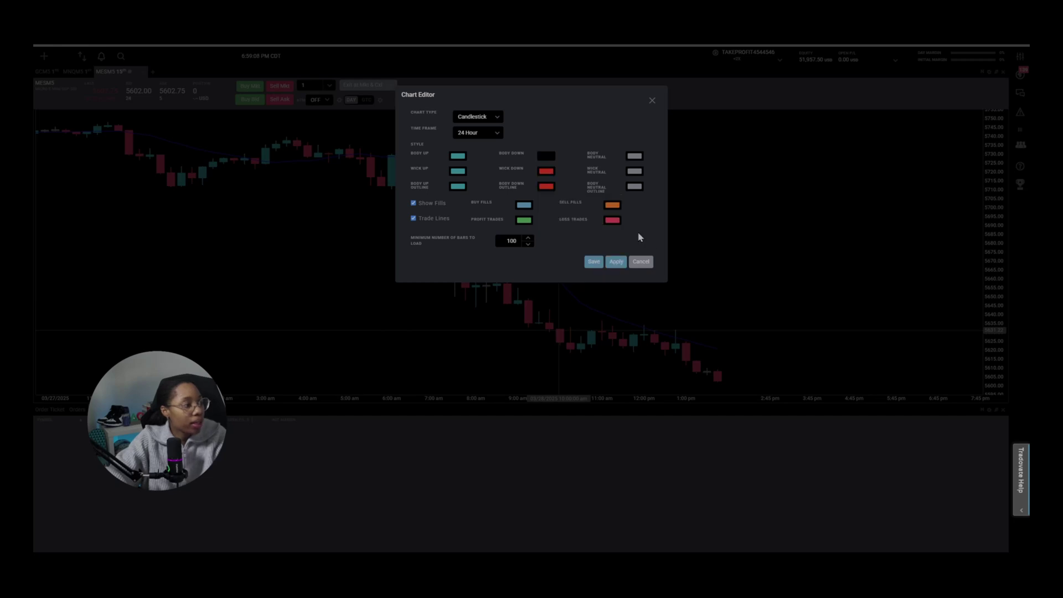
left_click(590, 263)
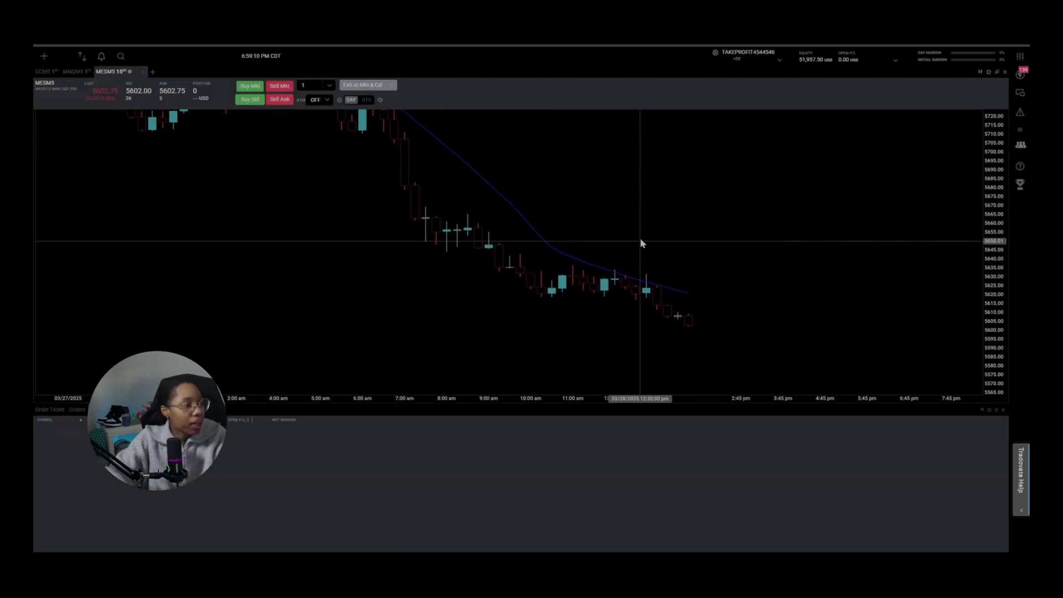
- Change the Body Down candlestick colour to an olive yellow and save the chart style
double_click(532, 281)
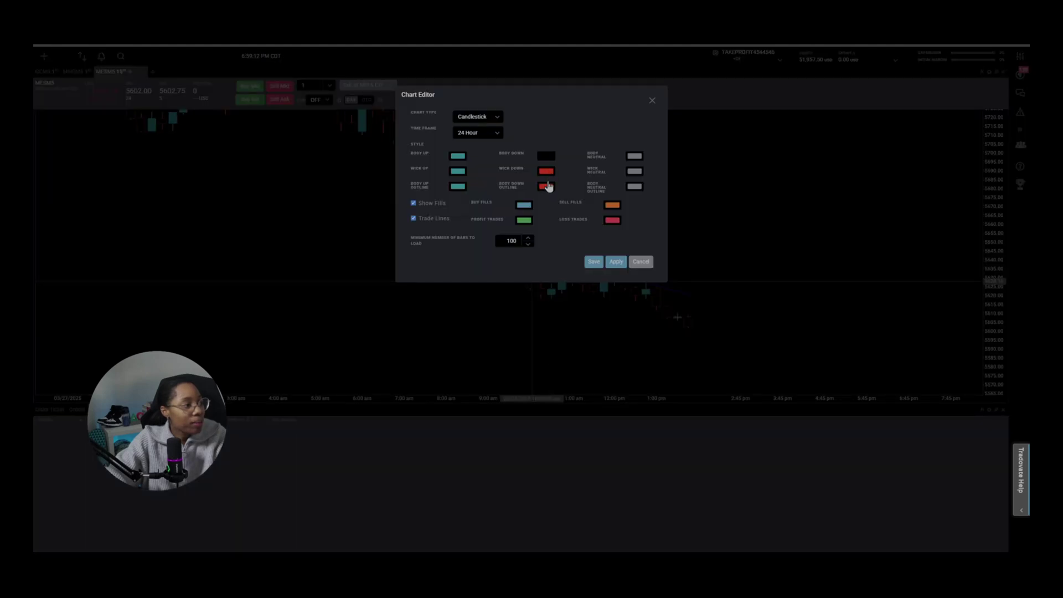
left_click(551, 159)
left_click(558, 232)
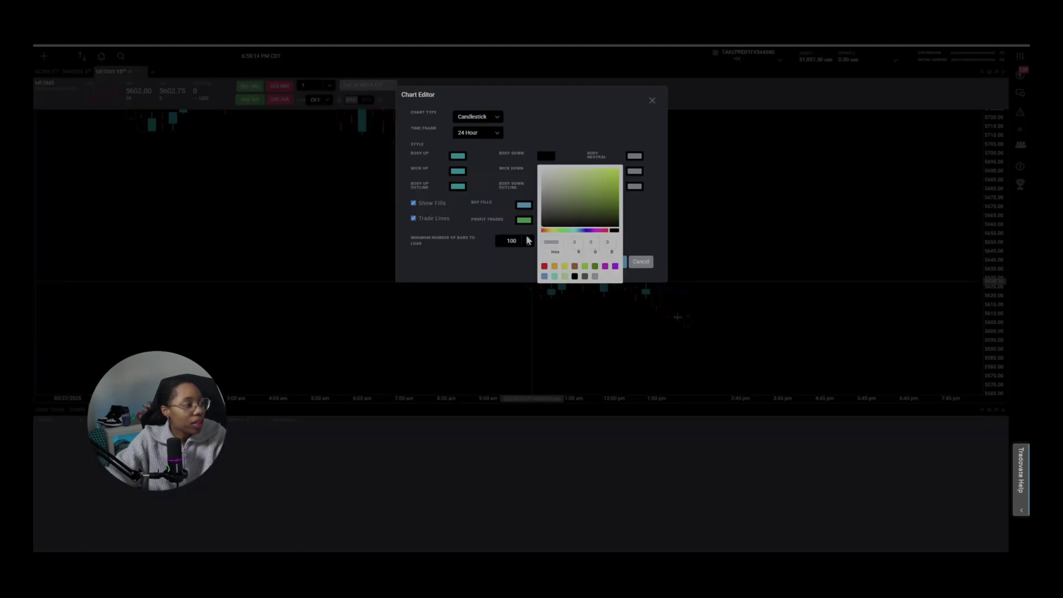
left_click(504, 264)
left_click(547, 156)
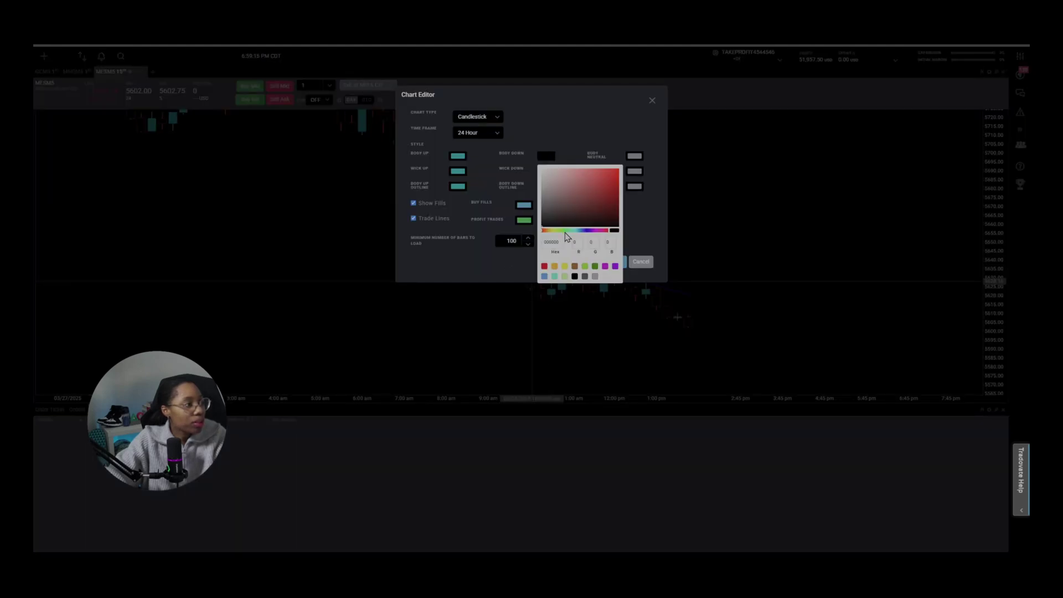
left_click(553, 230)
left_click(606, 198)
left_click(634, 237)
left_click(587, 260)
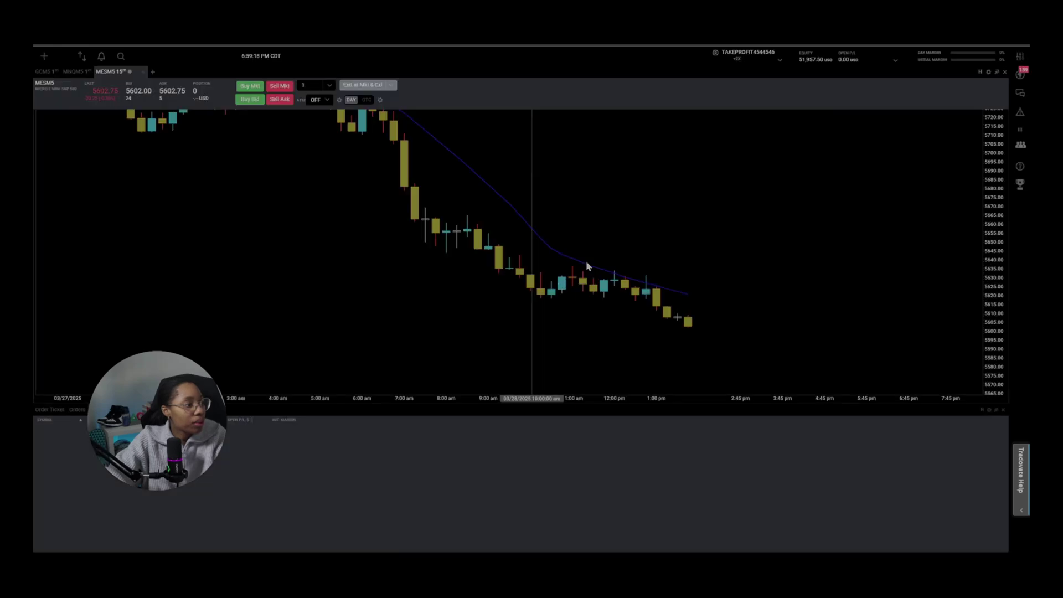
- Remove the blue SMA indicator from the MESM5 chart
scroll(548, 301, "down", 3)
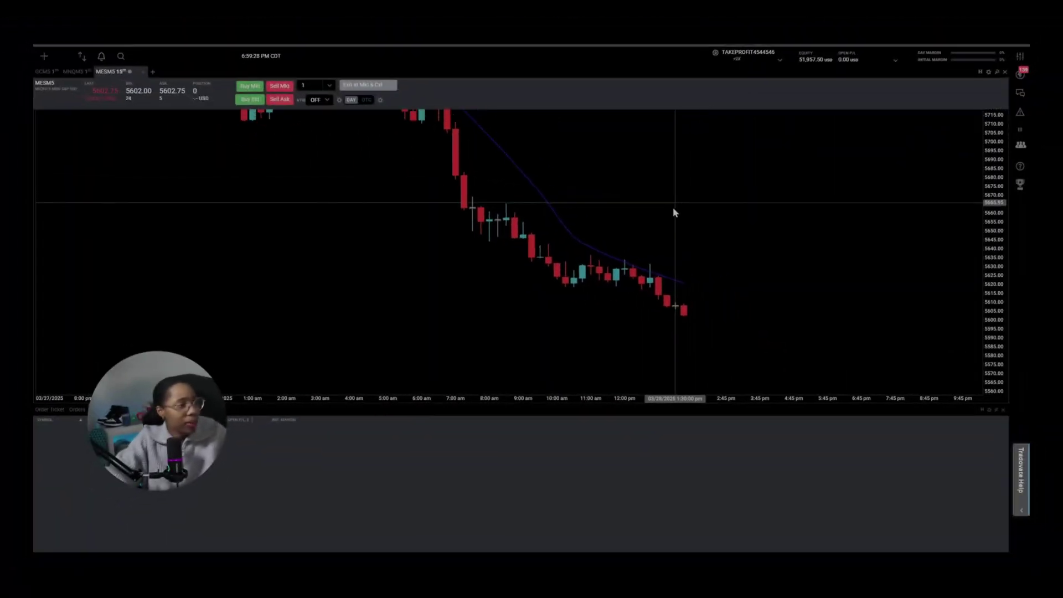
left_click_drag(673, 209, 666, 247)
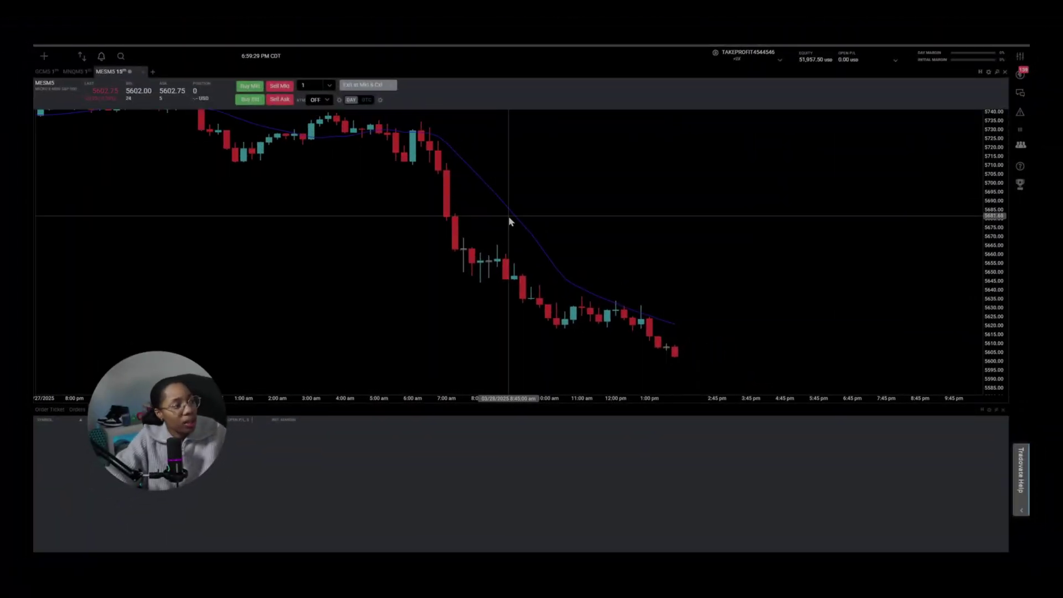
double_click(553, 264)
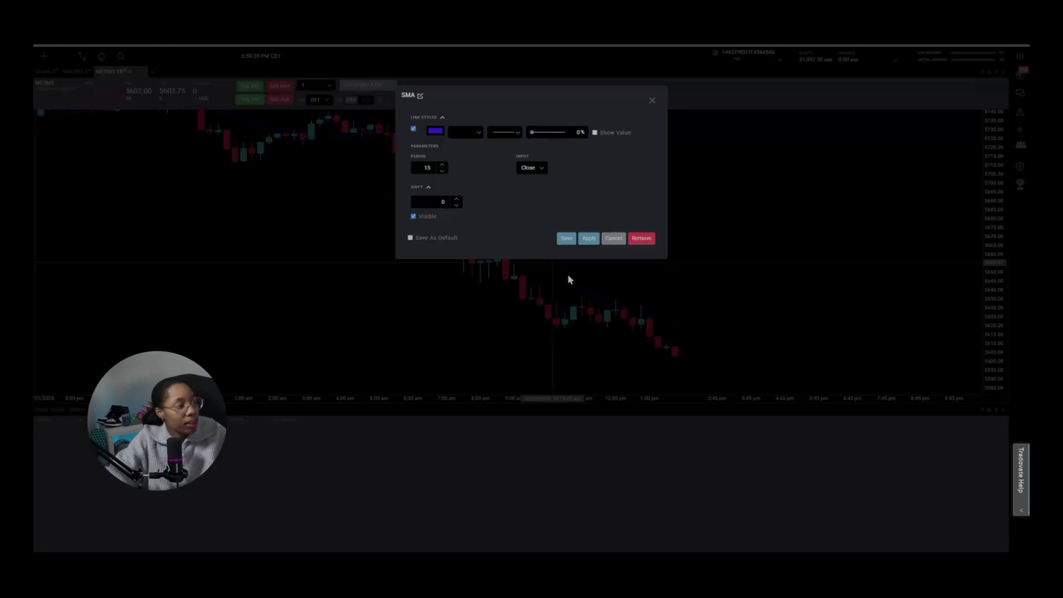
left_click(637, 239)
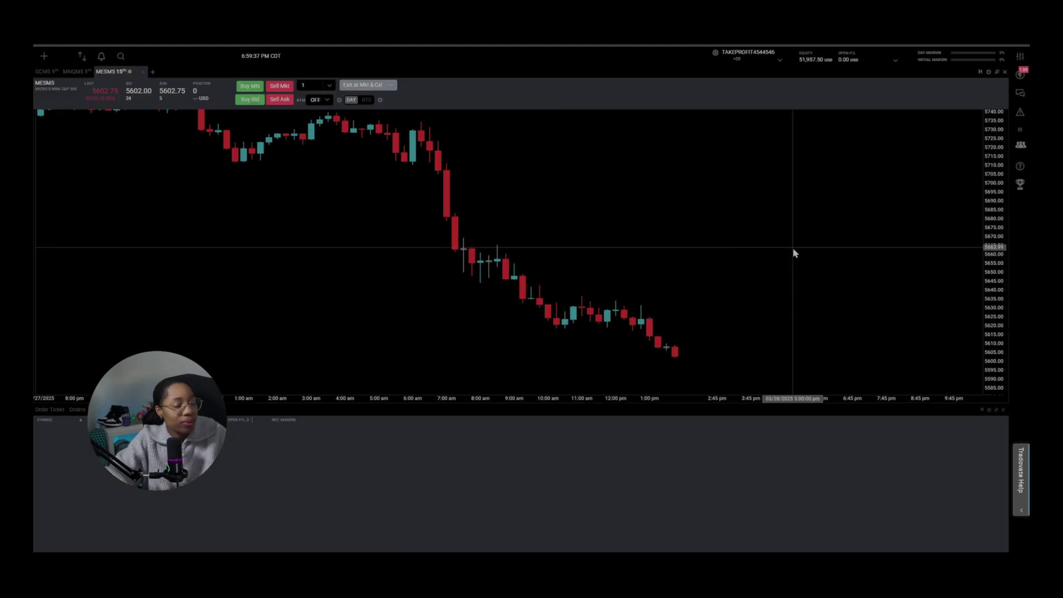
- Start an EMA moving average indicator for the MESM5 chart with a period of 20
left_click_drag(698, 250, 327, 188)
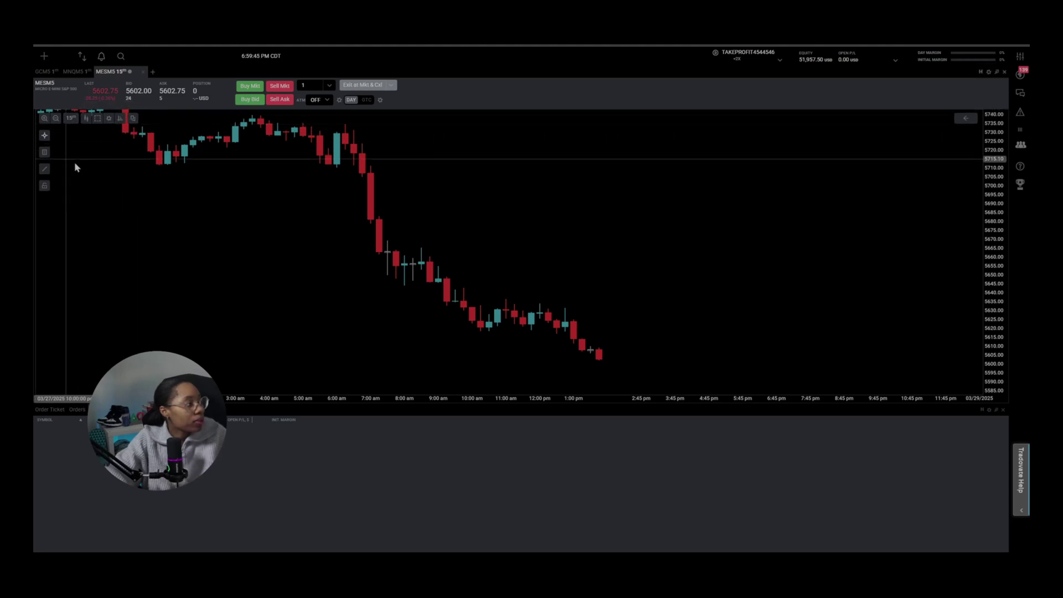
left_click(121, 118)
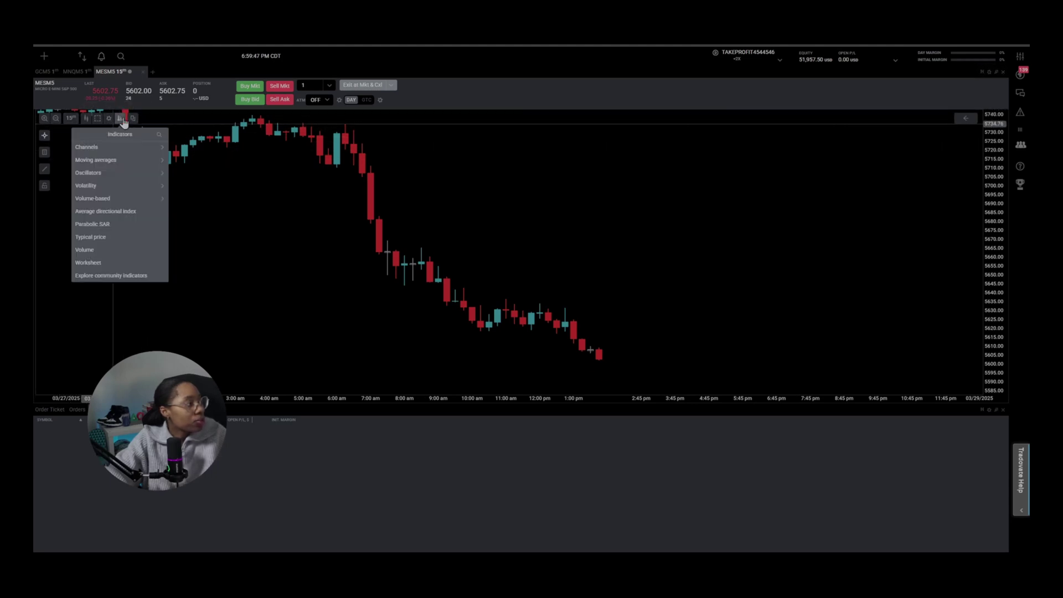
left_click(110, 160)
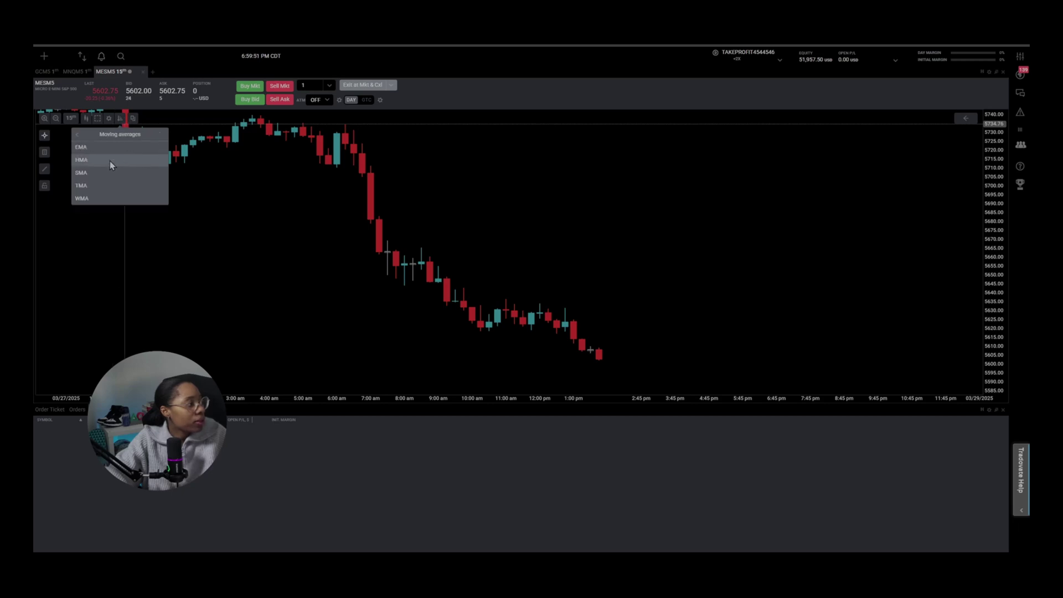
left_click(98, 148)
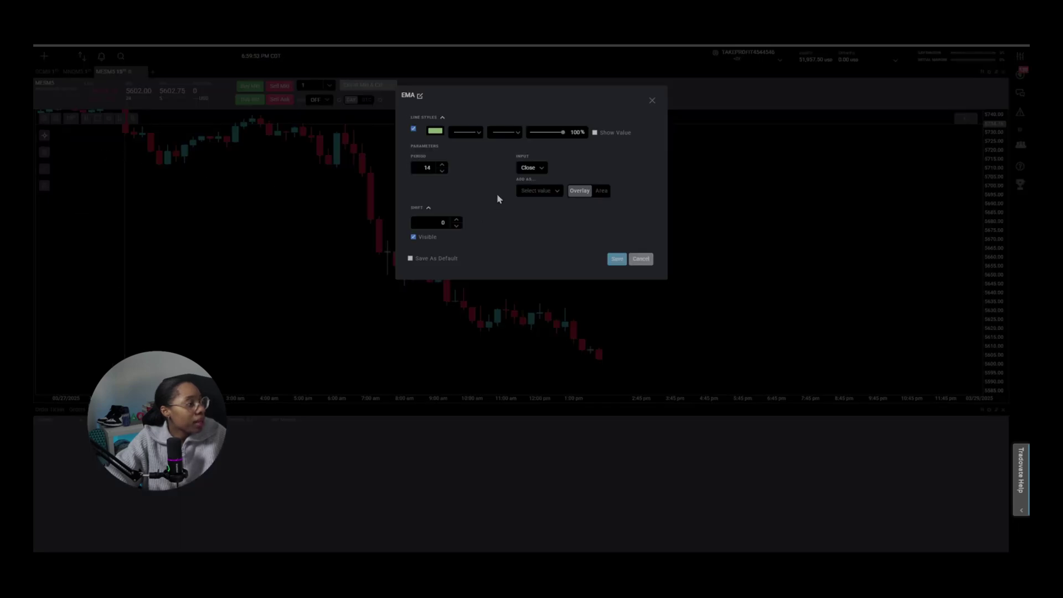
double_click(427, 167)
type("20")
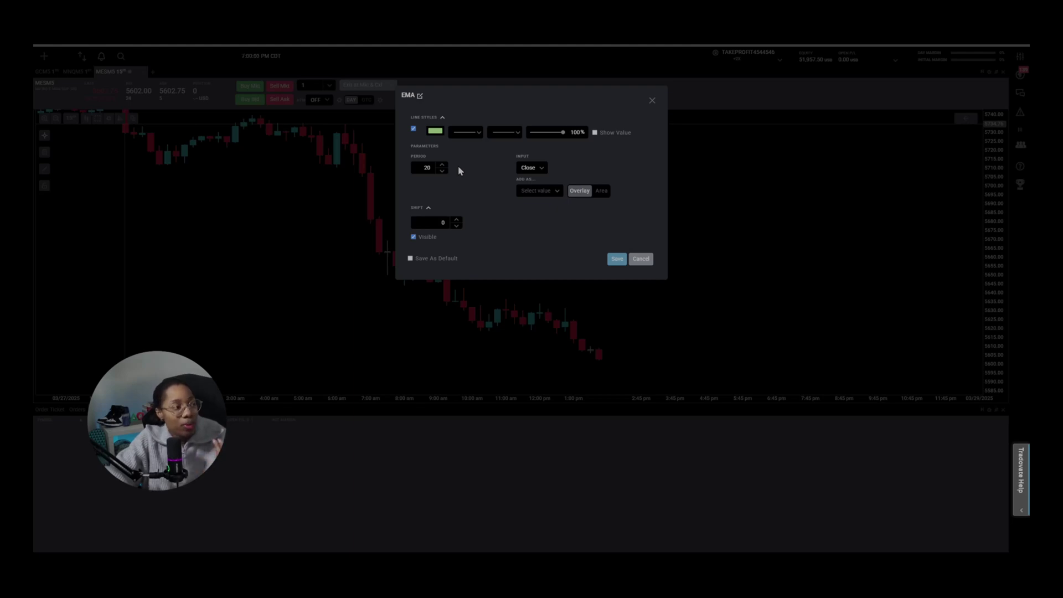
- Colour the EMA line light blue and save the indicator to the chart
left_click(435, 133)
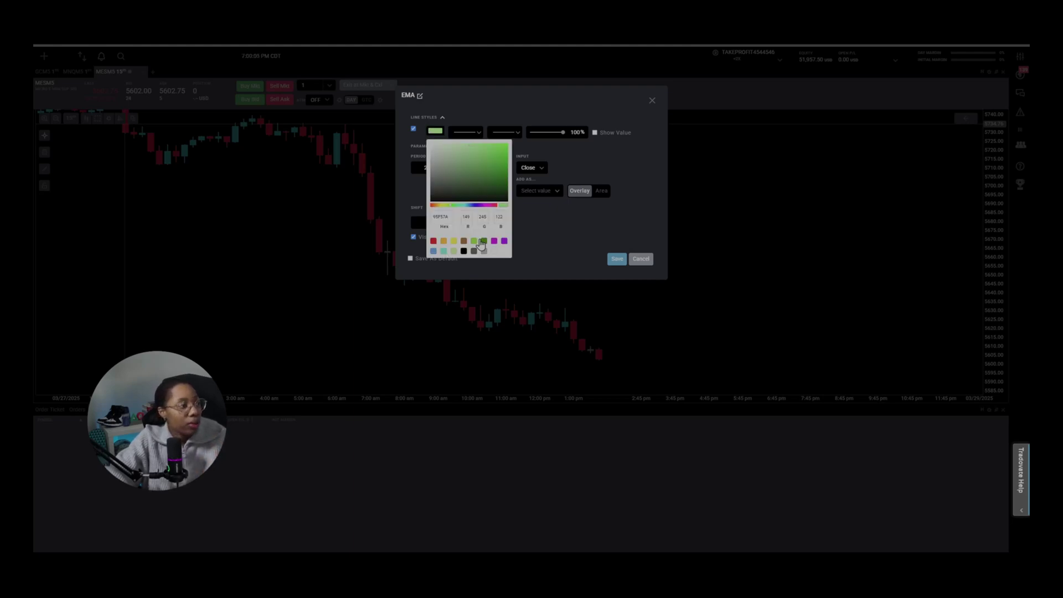
left_click(433, 251)
left_click(556, 239)
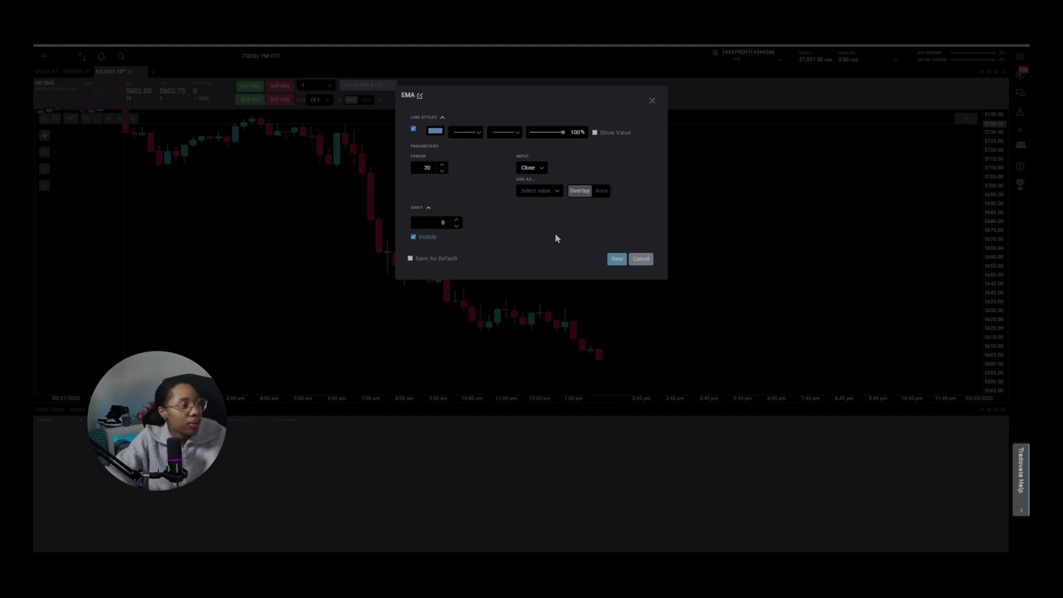
left_click(617, 259)
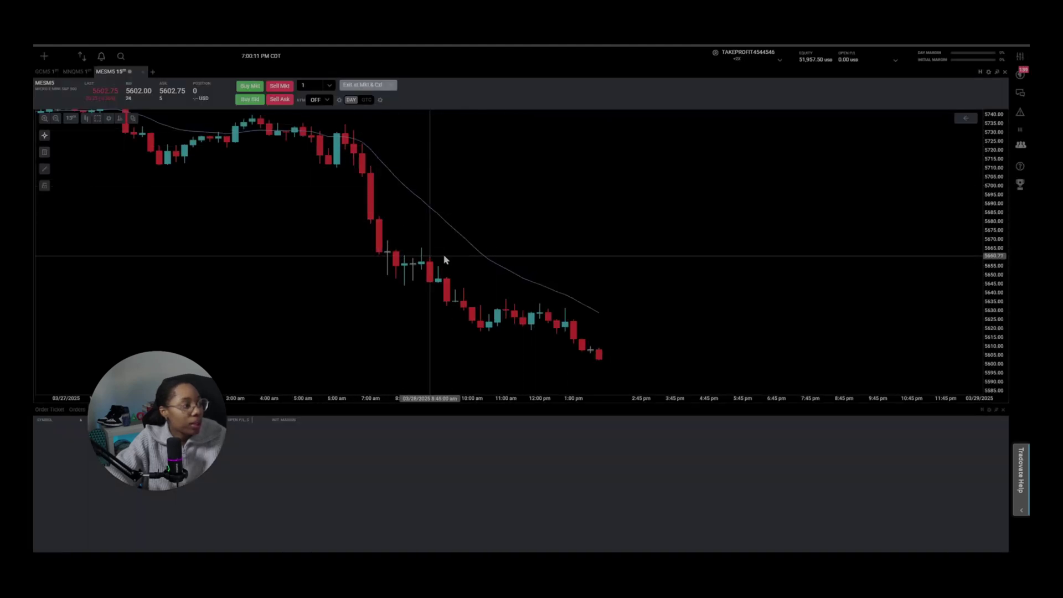
left_click_drag(613, 271, 635, 263)
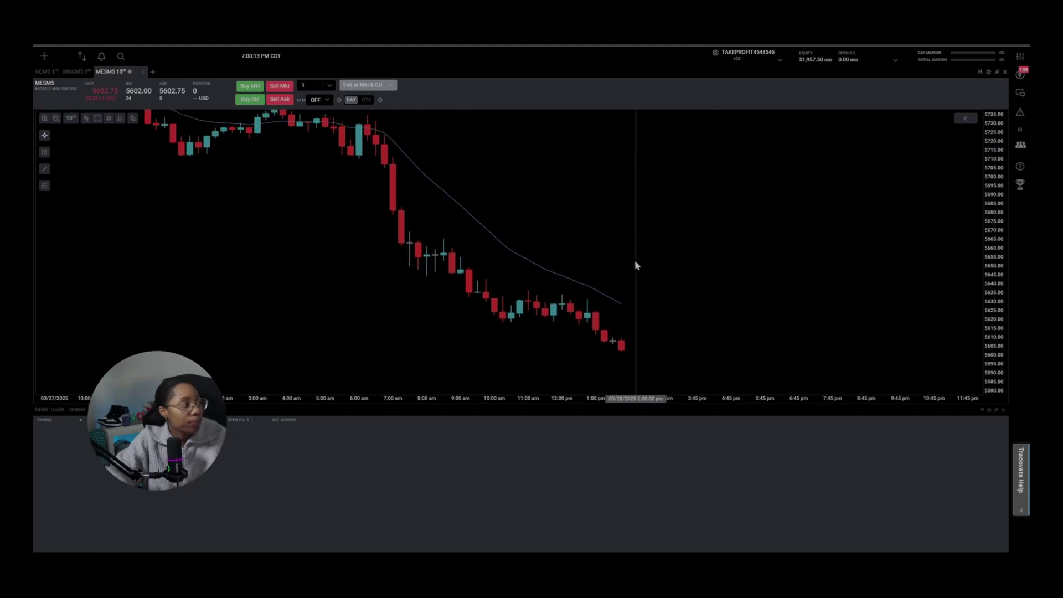
- Review the indicator categories available for the chart, going back from the moving averages to the full list
left_click(120, 118)
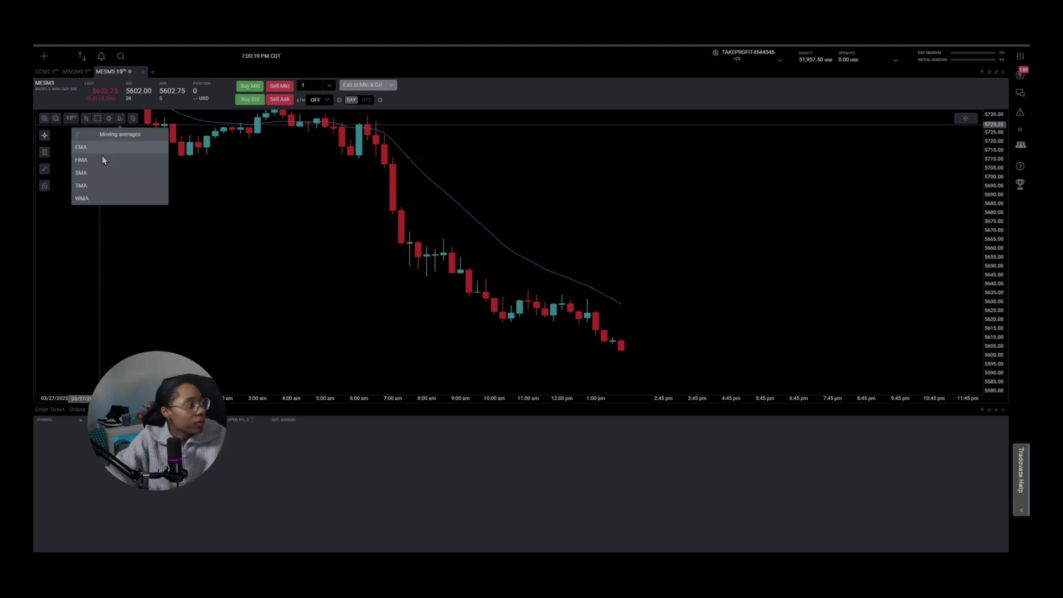
left_click(77, 138)
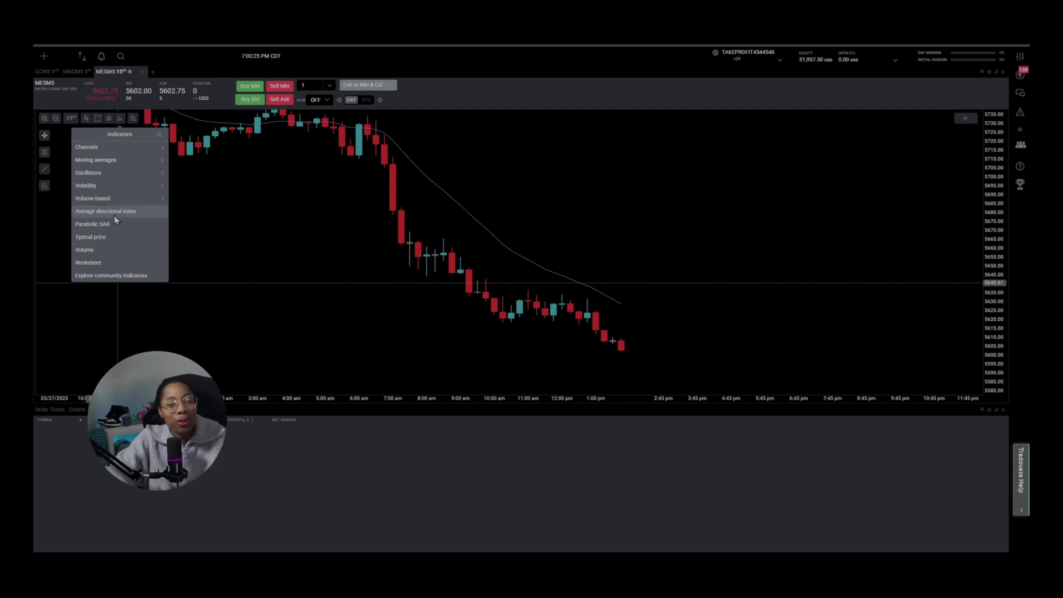
left_click(120, 118)
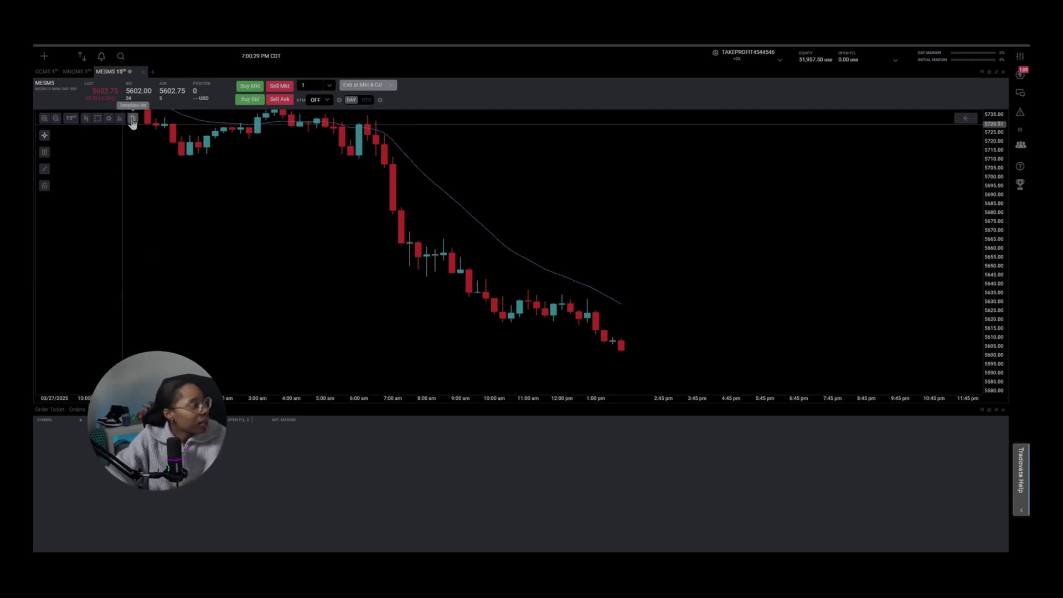
- Examine the MESM5 price history and the latest 15-minute candles at wider and closer scales
left_click(56, 119)
left_click(56, 118)
left_click(56, 118)
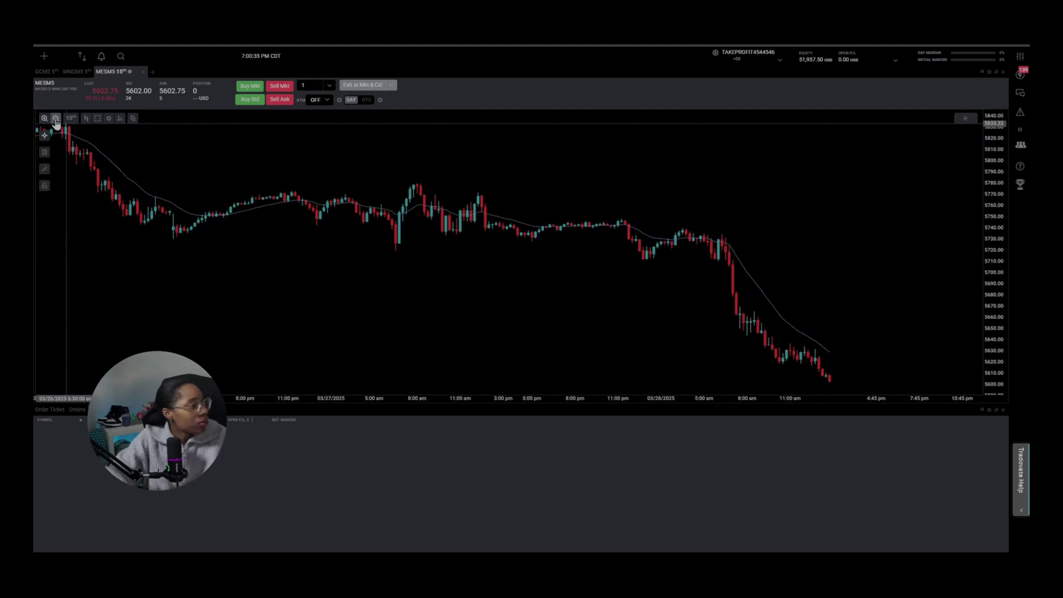
left_click_drag(571, 280, 368, 211)
left_click_drag(464, 223, 417, 225)
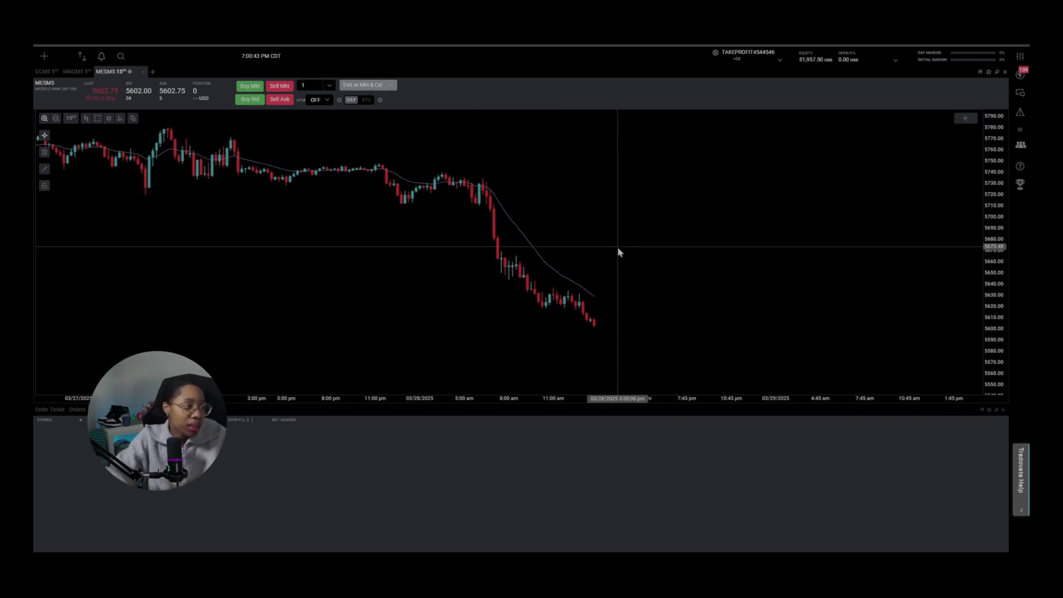
left_click(44, 118)
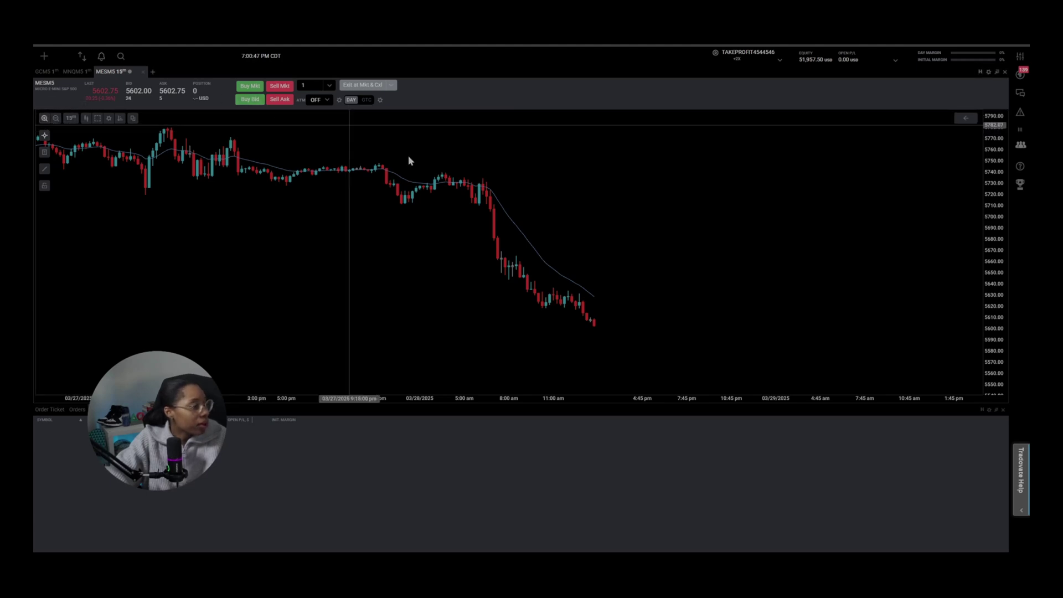
left_click_drag(459, 239, 663, 342)
left_click_drag(726, 233, 677, 209)
scroll(666, 183, "down", 2)
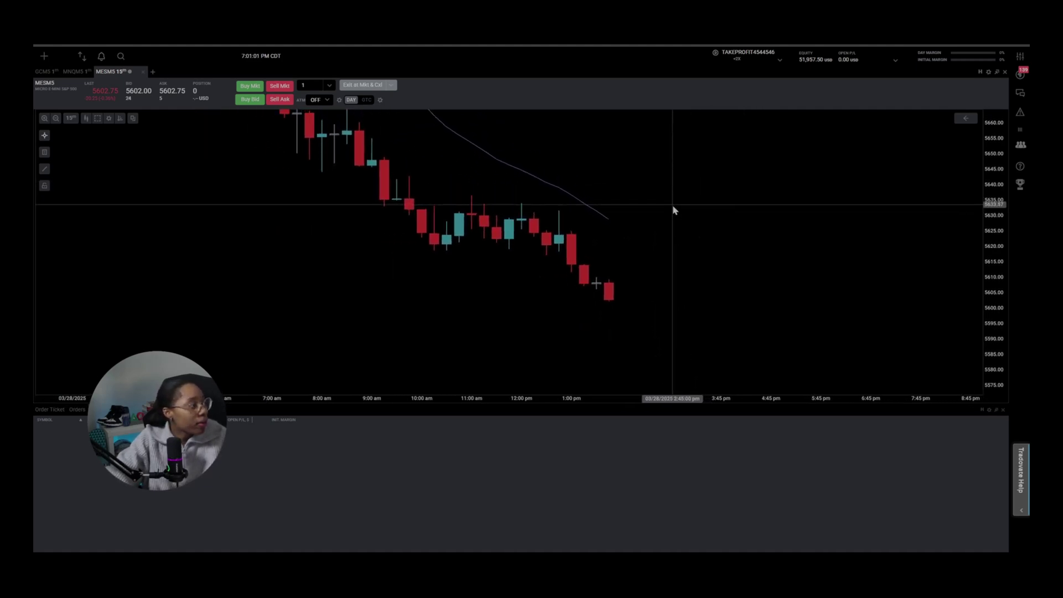
- Try the 1-minute time period on the MESM5 chart, switch it to 1 hour, and reset the price scale
left_click(72, 119)
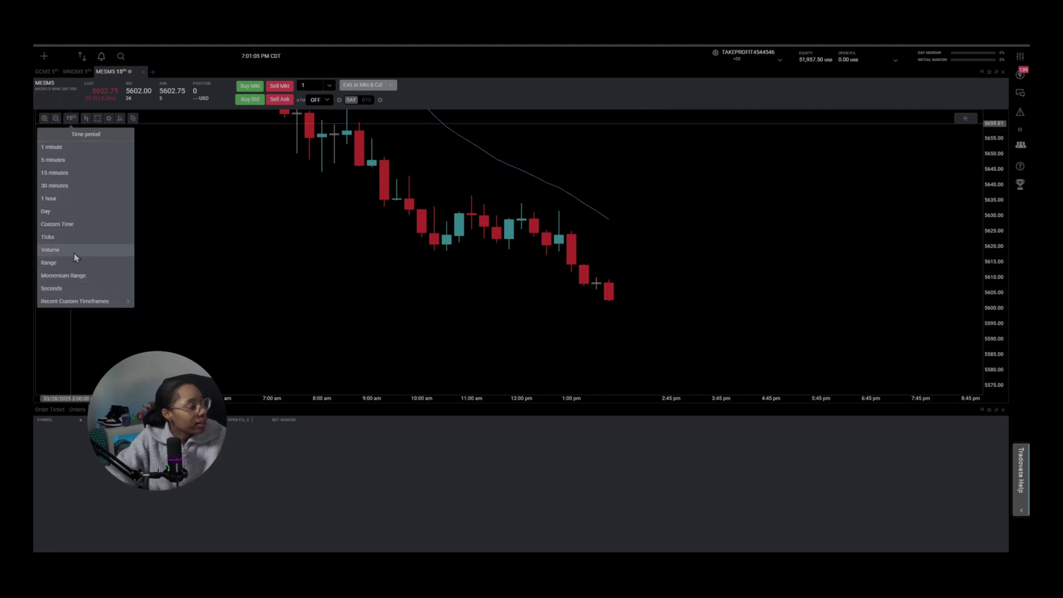
left_click(78, 149)
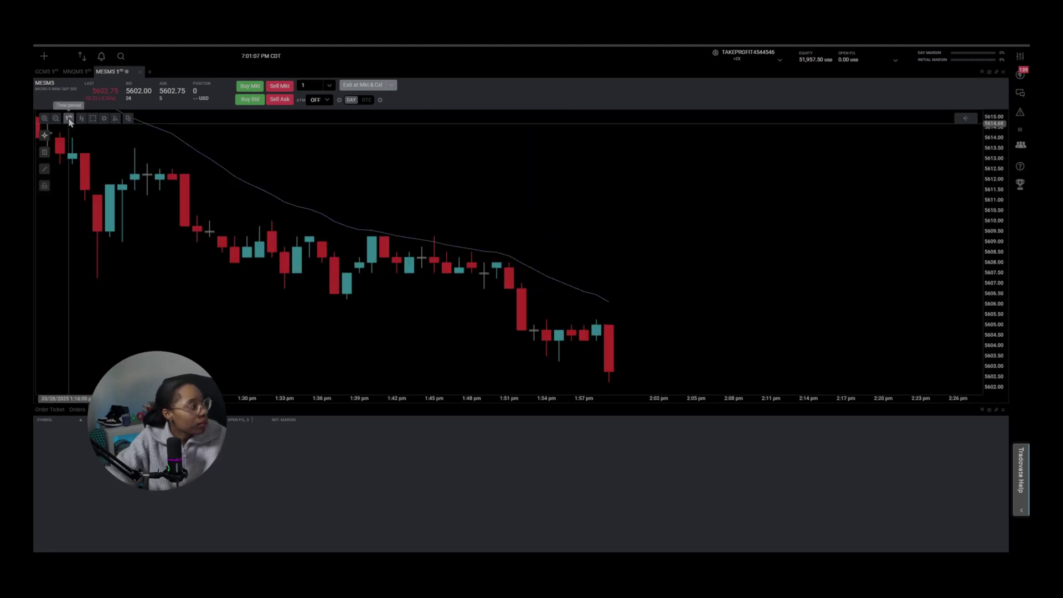
left_click(70, 119)
left_click(56, 204)
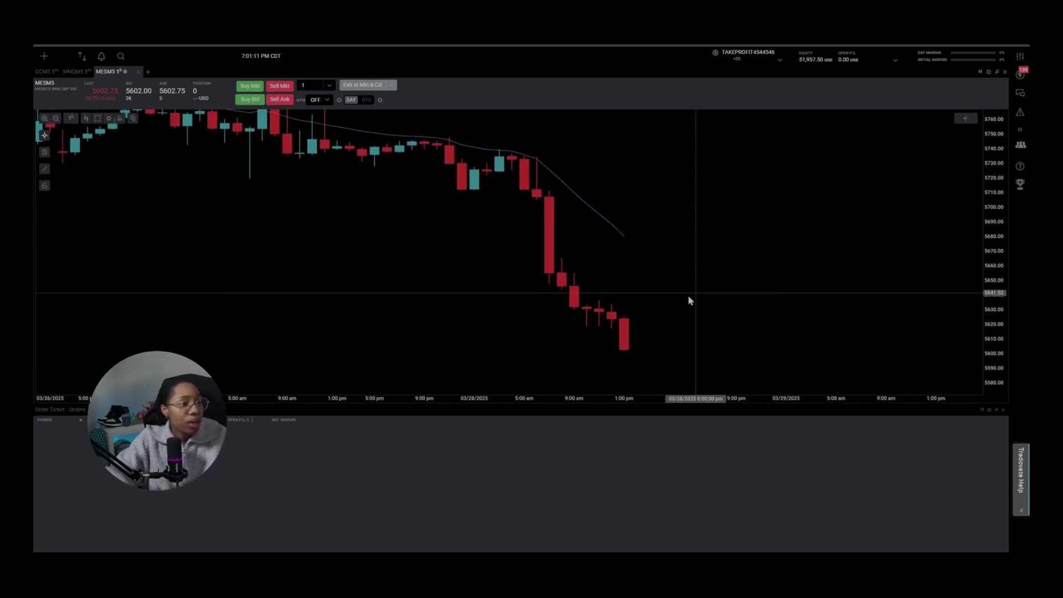
left_click_drag(696, 339, 549, 161)
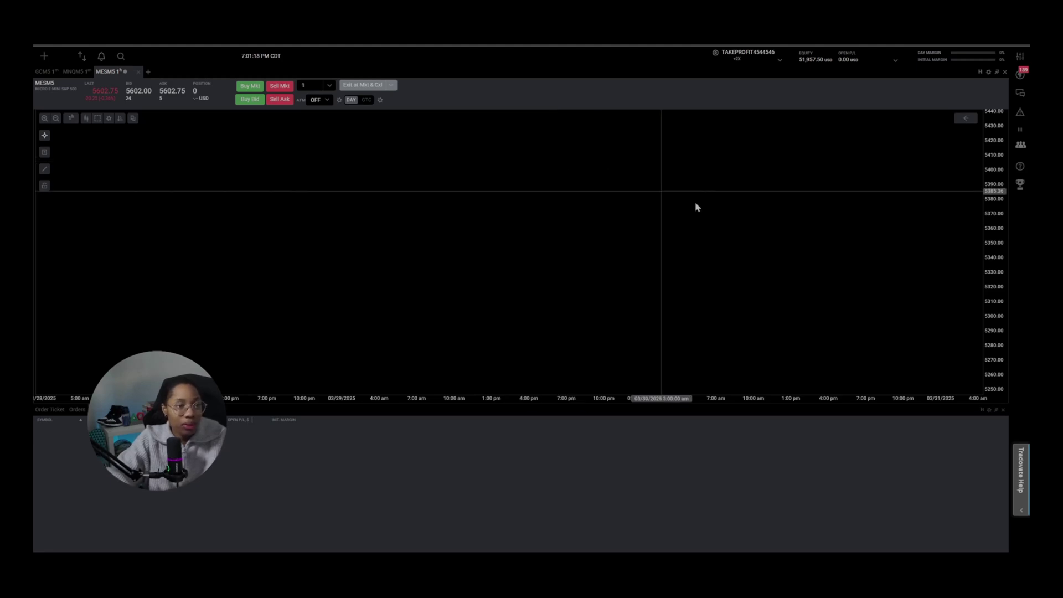
double_click(993, 220)
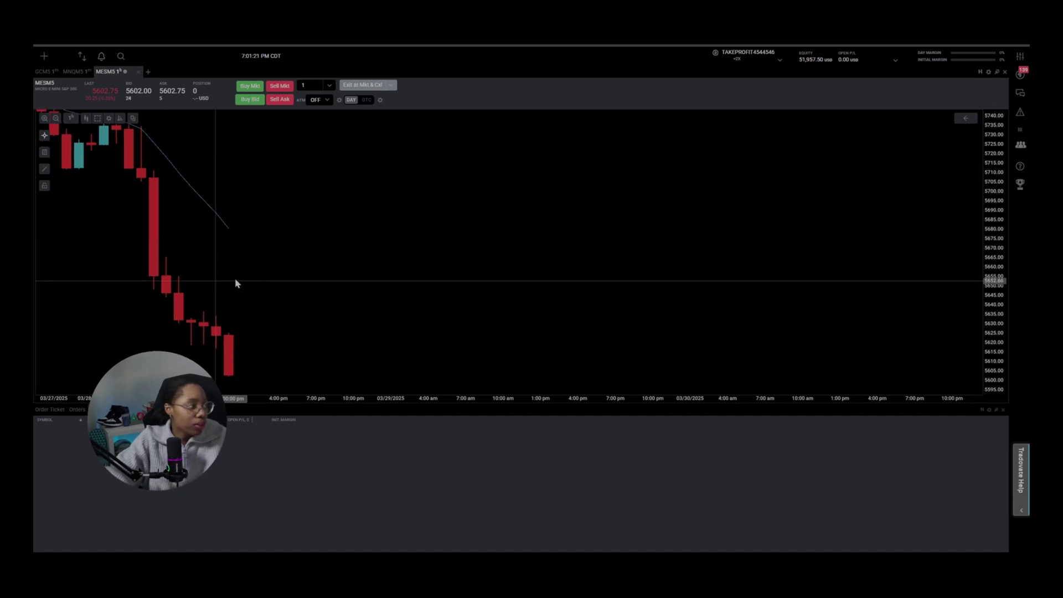
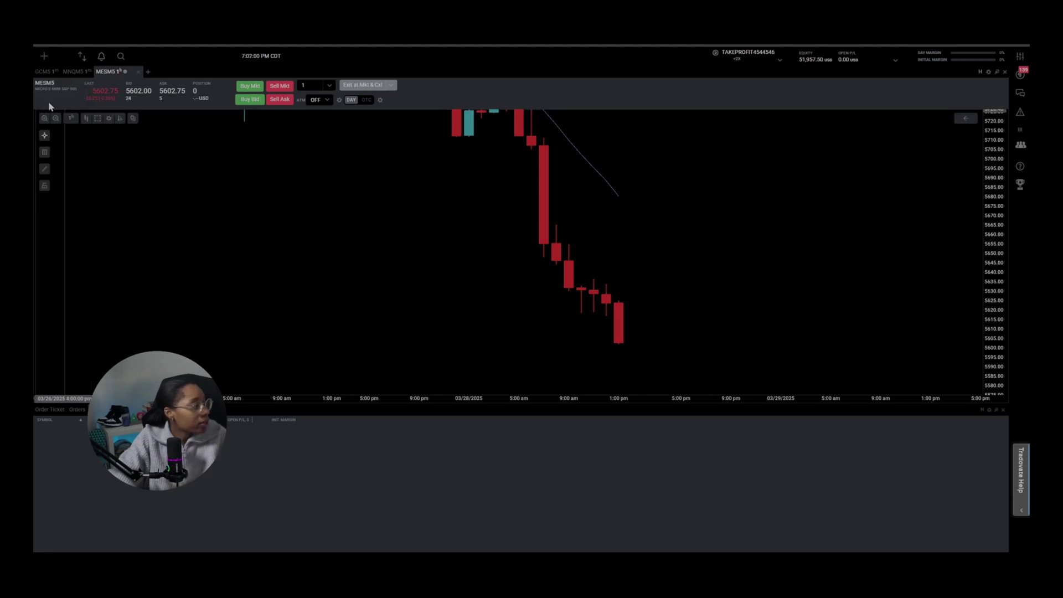
- Draw a level trend line at about 5659.25 across the latest 1-hour candles, starting at 17:00 on 03/27/2025
left_click(45, 172)
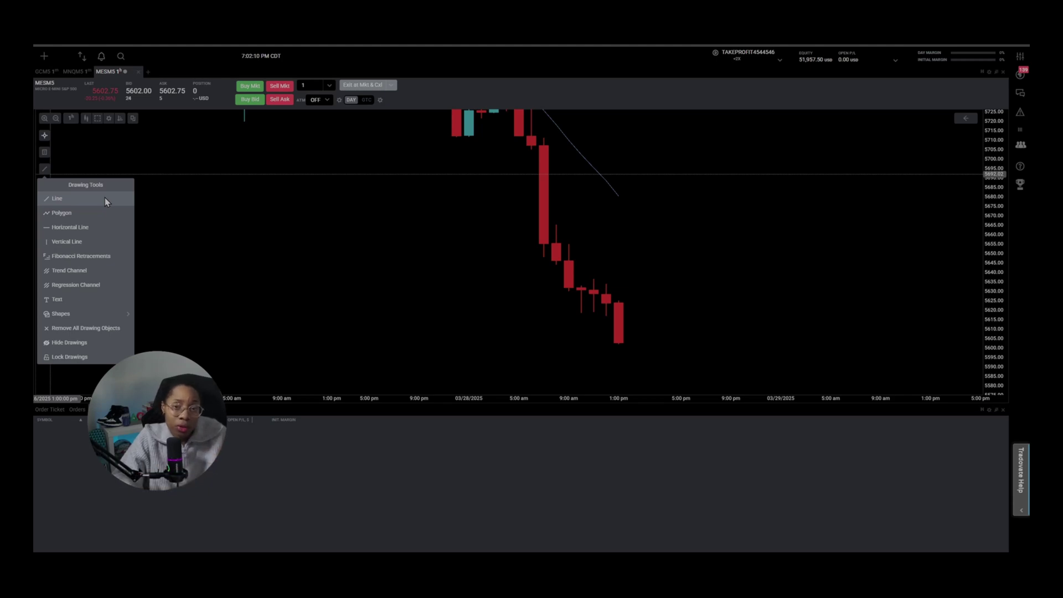
left_click(64, 203)
left_click(376, 236)
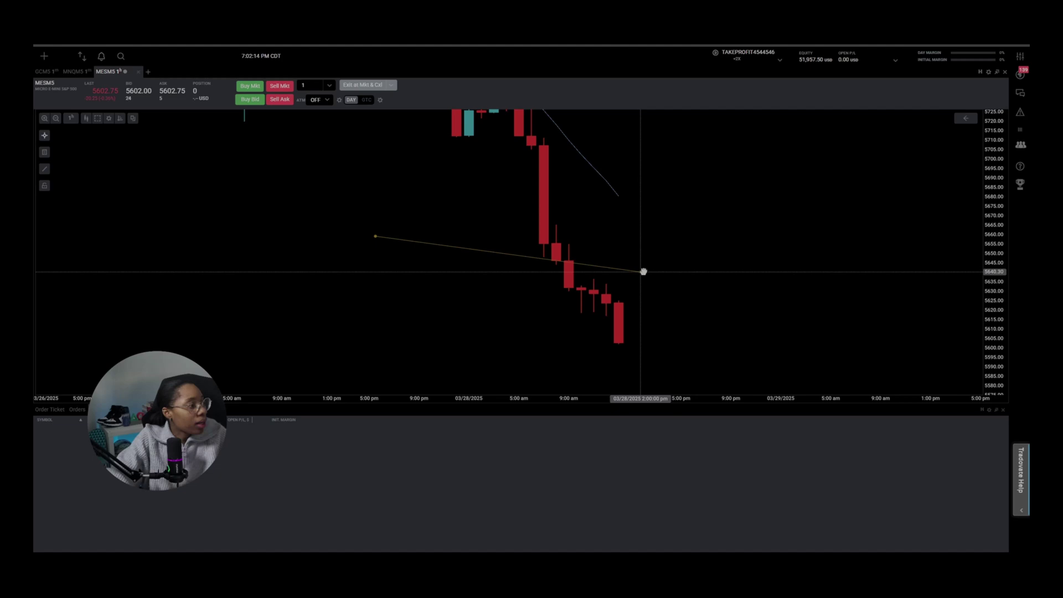
left_click(760, 237)
- Restyle the drawn trend line as a whitish dashed line and save its settings
double_click(646, 235)
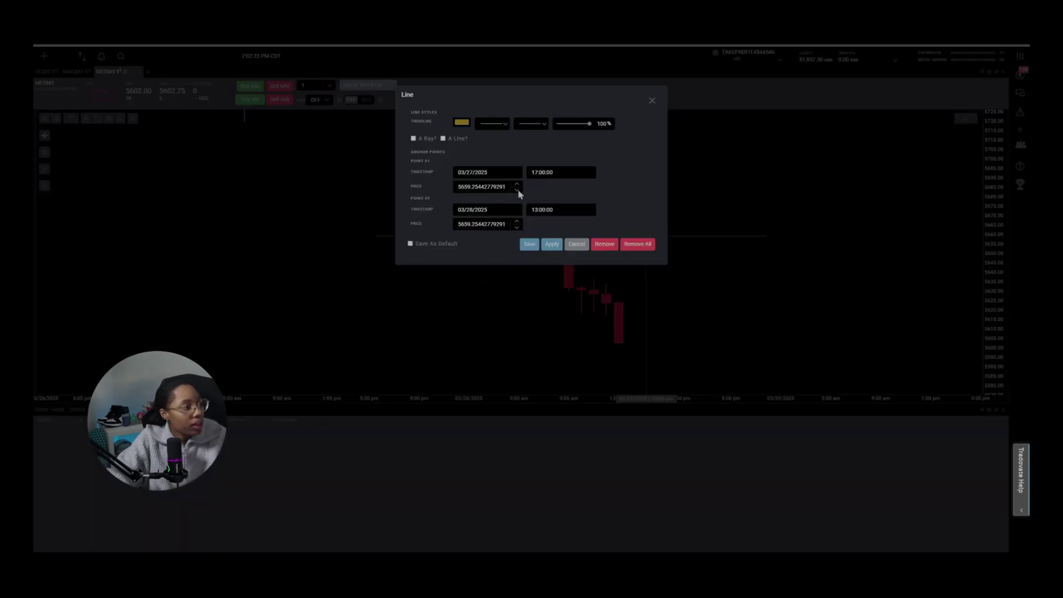
left_click(460, 123)
left_click(464, 138)
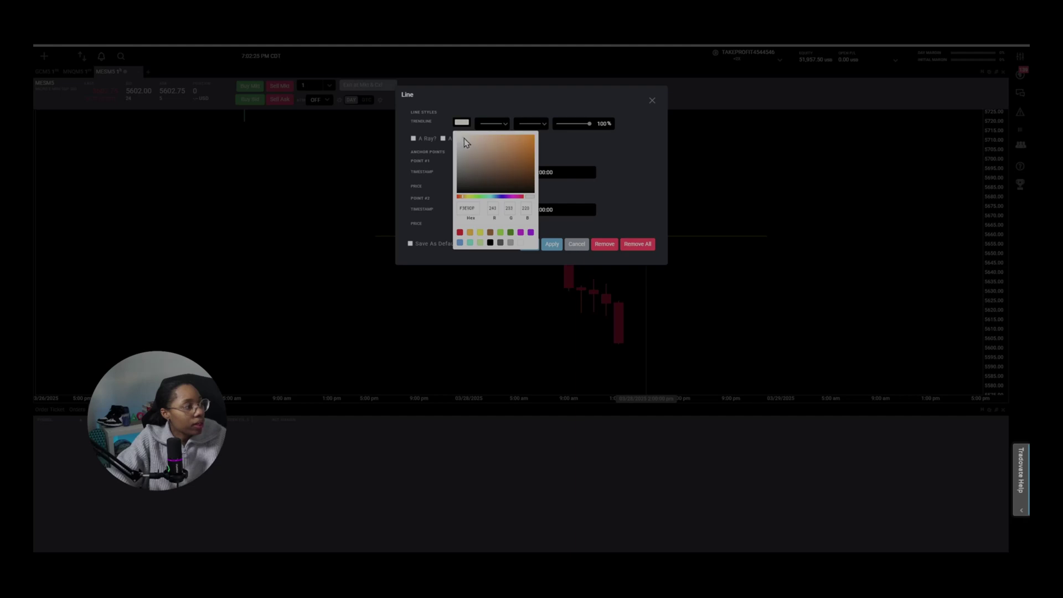
left_click(631, 158)
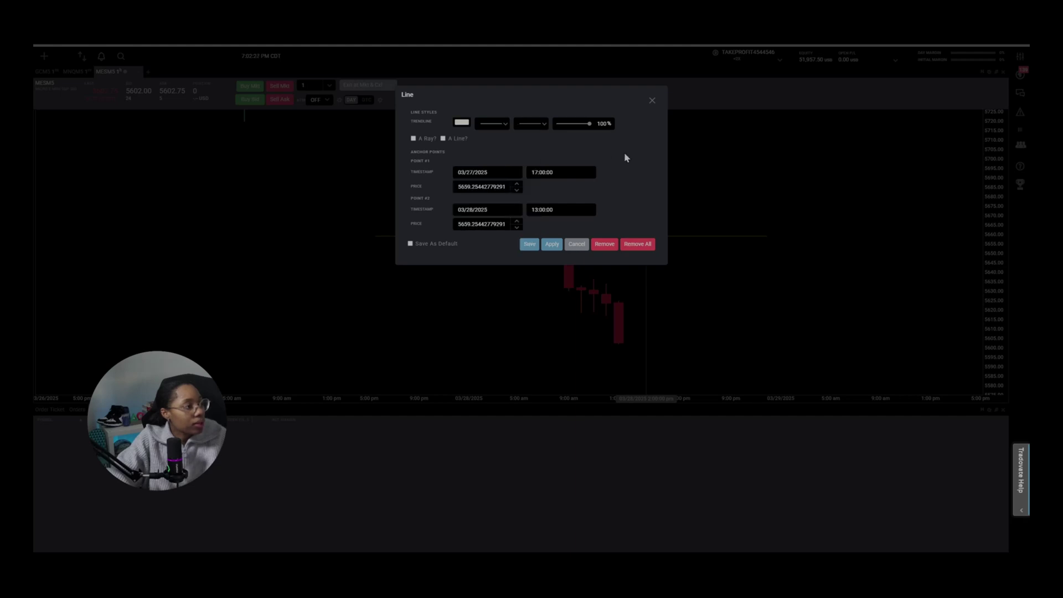
left_click(505, 125)
left_click(501, 151)
left_click(540, 128)
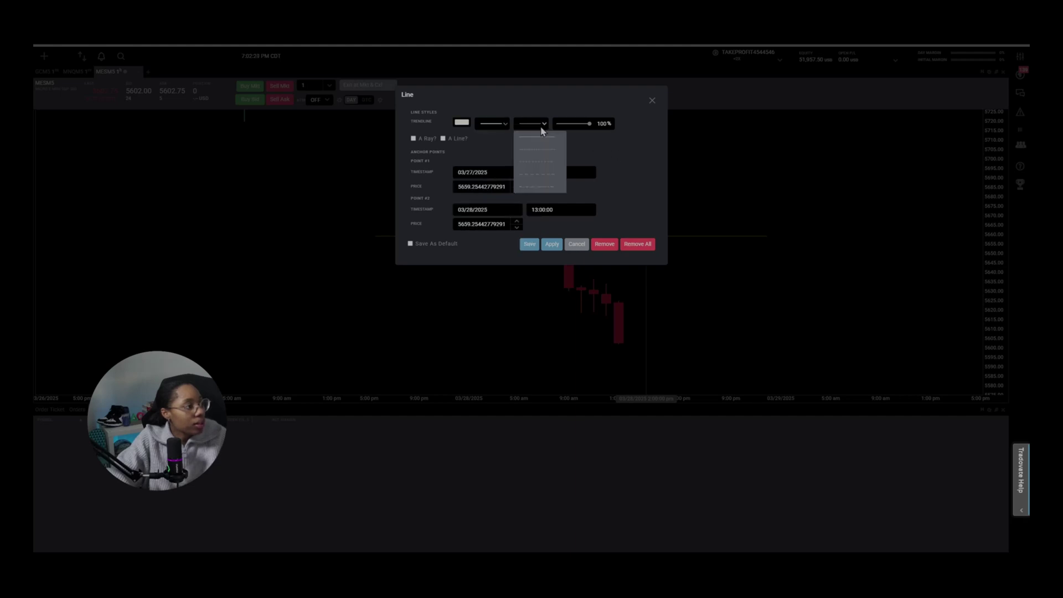
left_click(545, 187)
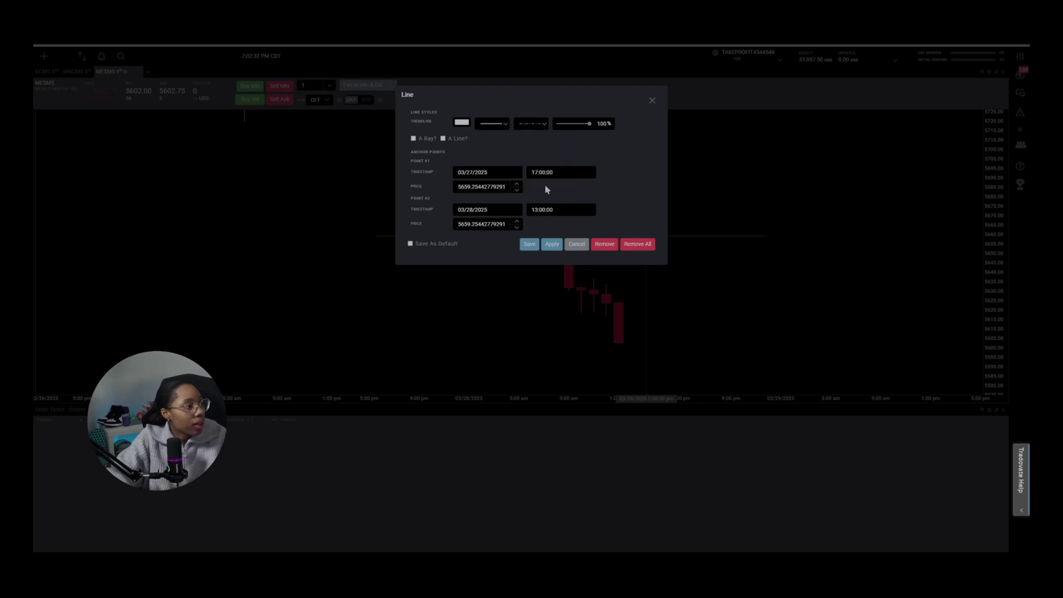
left_click(530, 245)
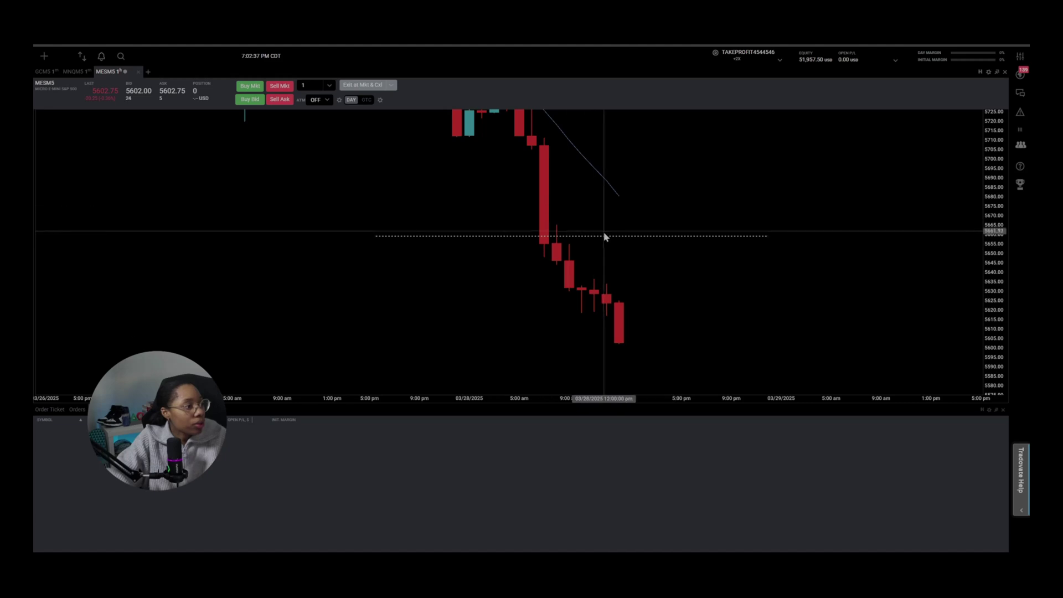
- Remove the dashed trend line from the chart
double_click(599, 235)
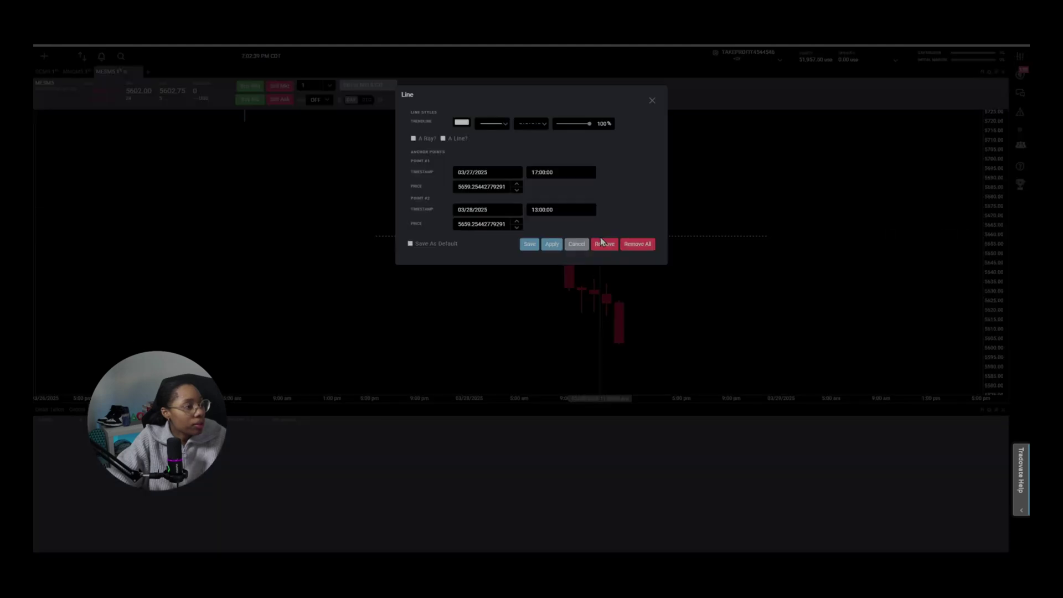
left_click(604, 242)
left_click_drag(602, 247, 603, 184)
scroll(637, 199, "up", 10)
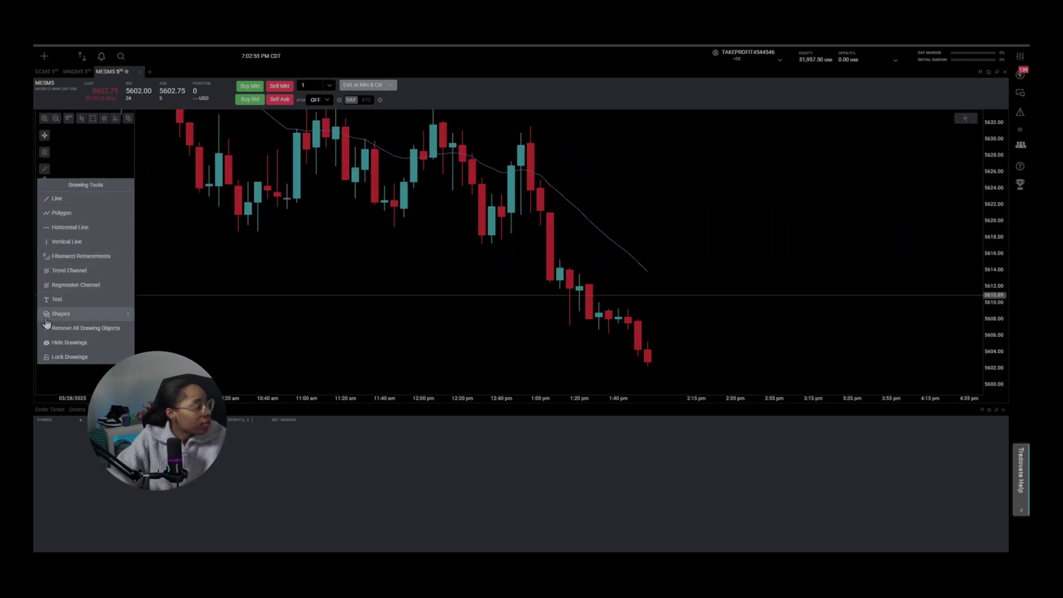
- Draw a rectangle zone on the 5-minute chart from about 5621.50 to 5618.17, spanning 10:10 to 13:55 on 03/28/2025
left_click(123, 314)
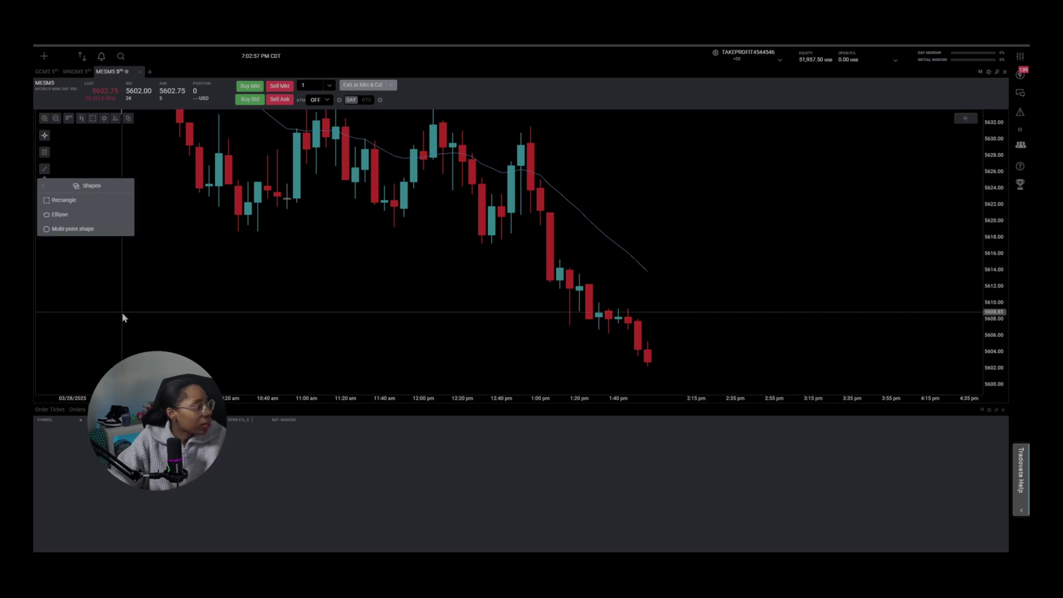
left_click(65, 199)
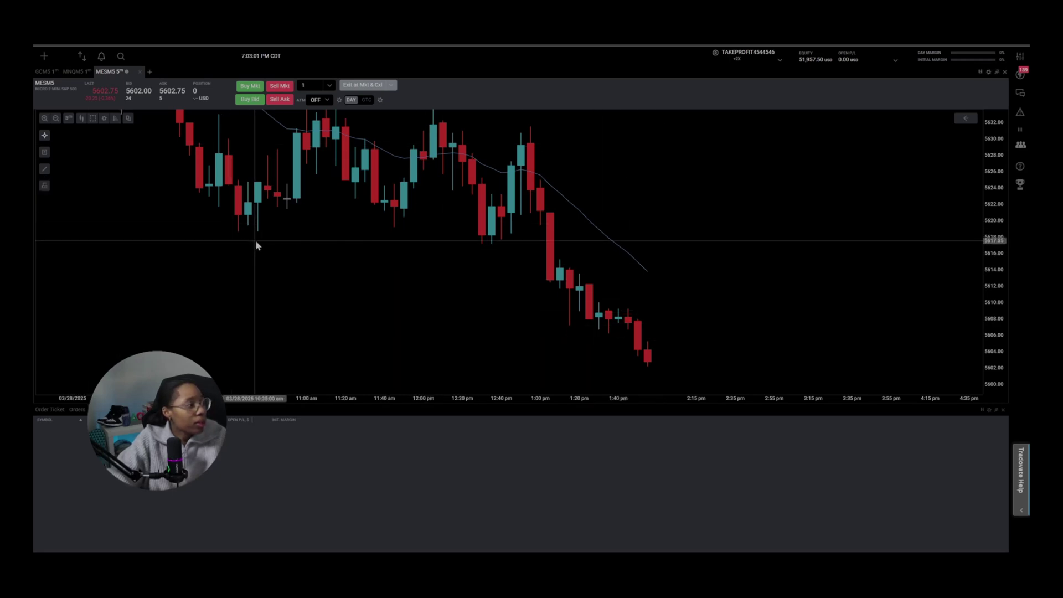
scroll(505, 225, "down", 5)
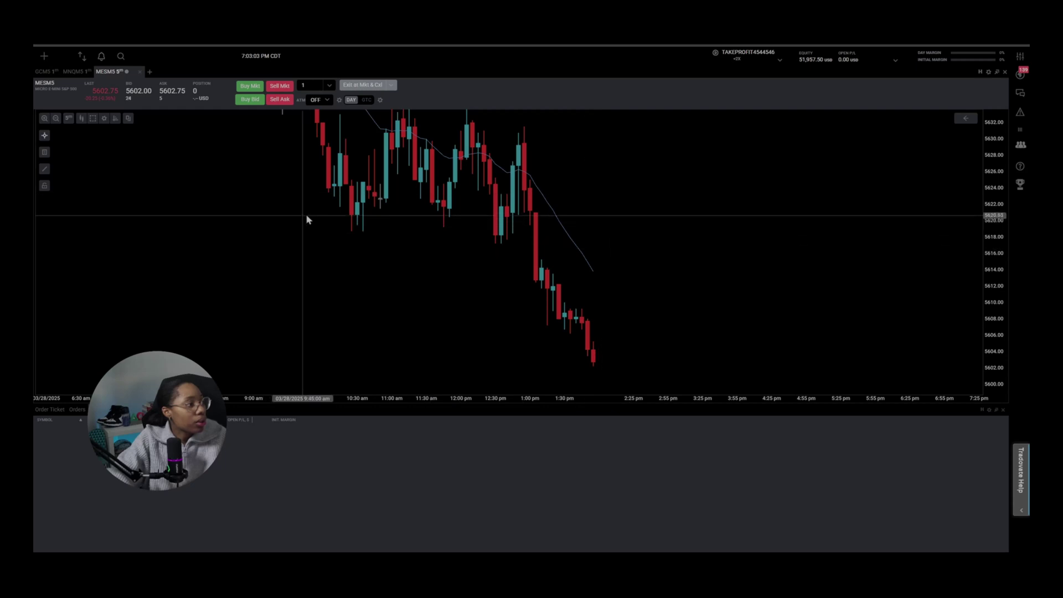
mouse_move(306, 213)
left_mouse_down()
mouse_move(335, 227)
mouse_move(607, 248)
left_mouse_up()
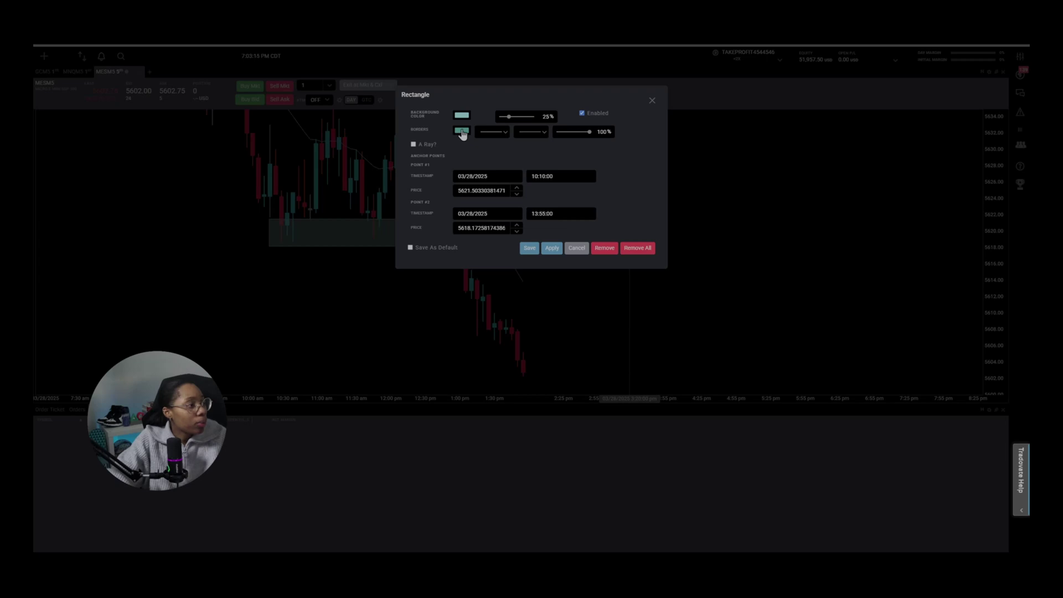
- Inspect the border and background colour options of the drawn rectangle
left_click(462, 131)
left_click(462, 131)
left_click(464, 116)
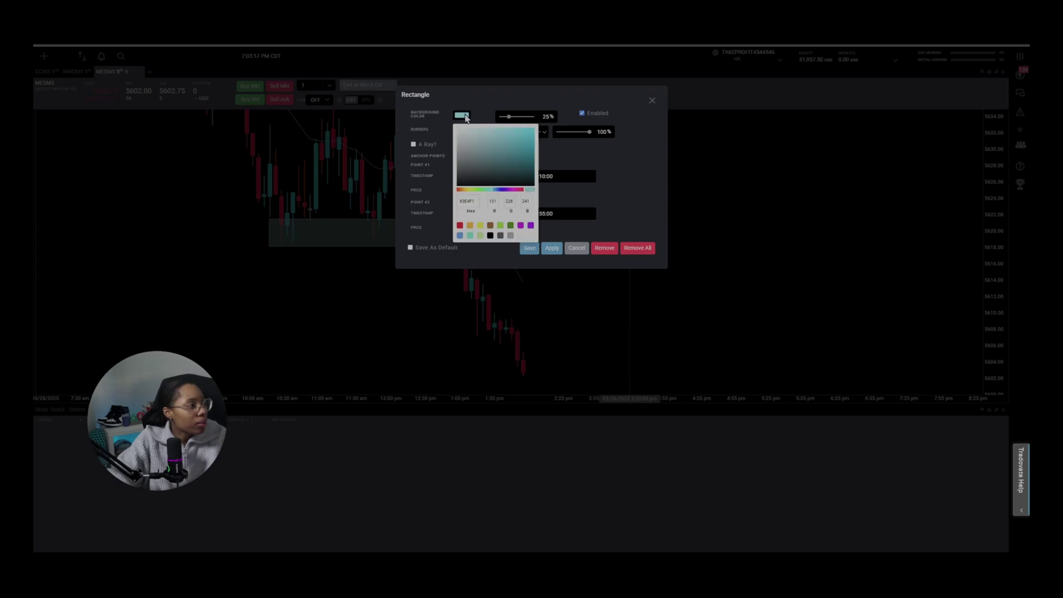
left_click(466, 118)
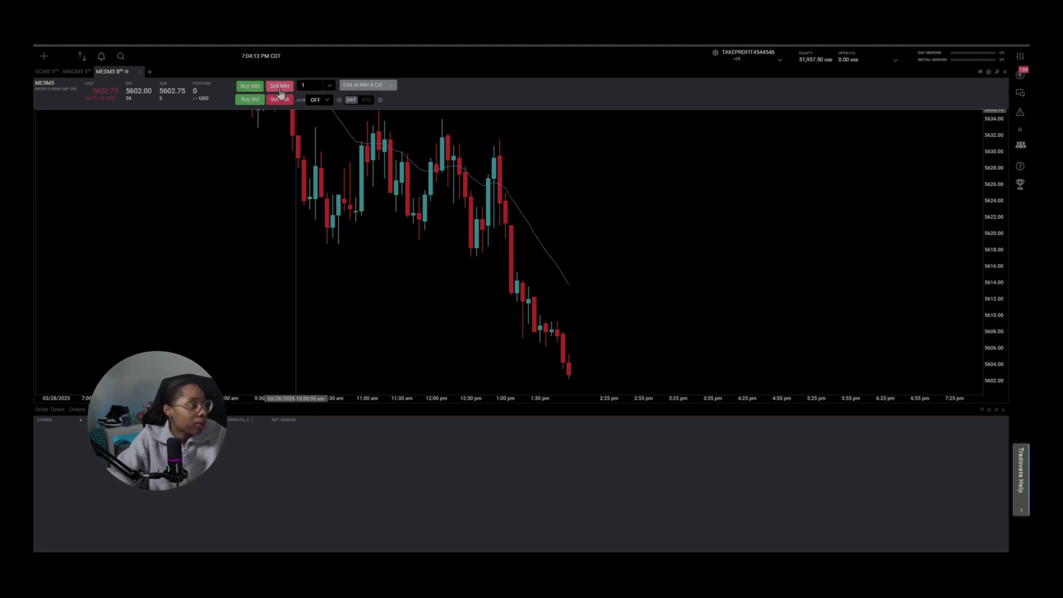
- Open the order quantity for editing, and bring up the limit and stop order options at 5609.50, dismissing them without placing an order
left_click(318, 84)
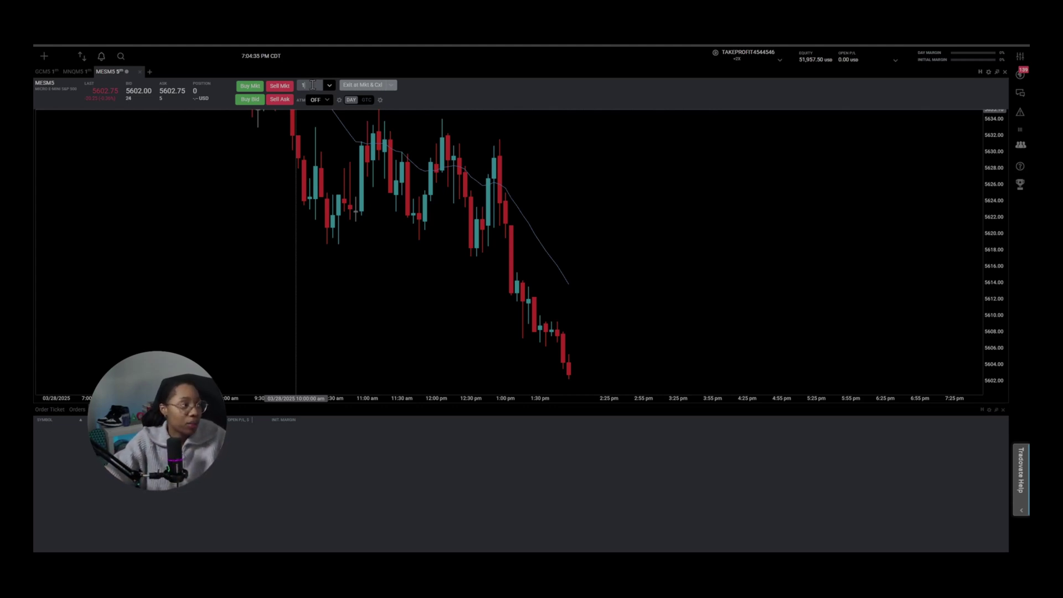
left_click_drag(623, 275, 700, 222)
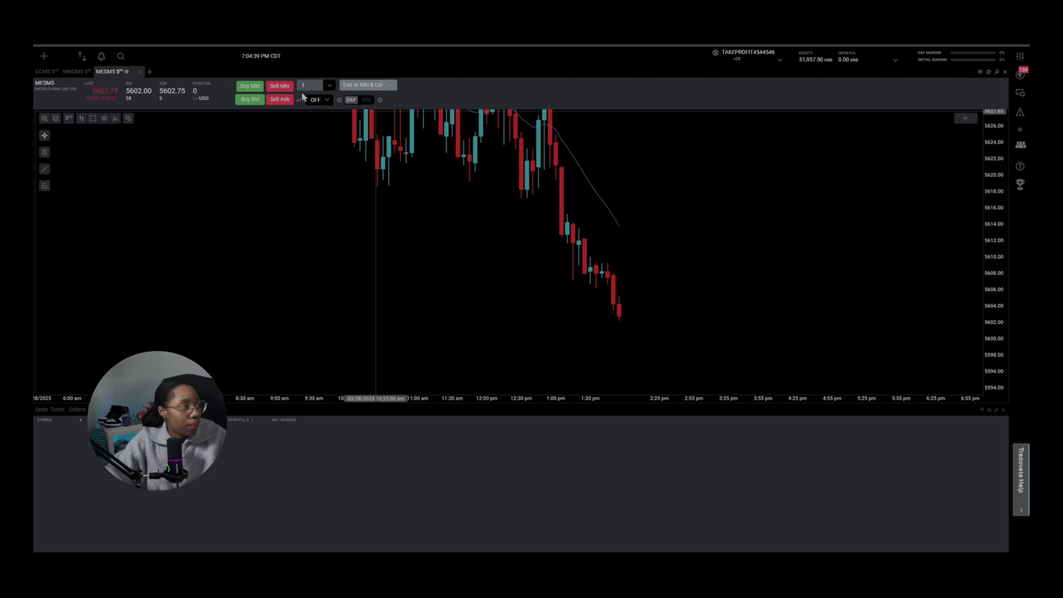
left_click_drag(640, 323, 636, 299)
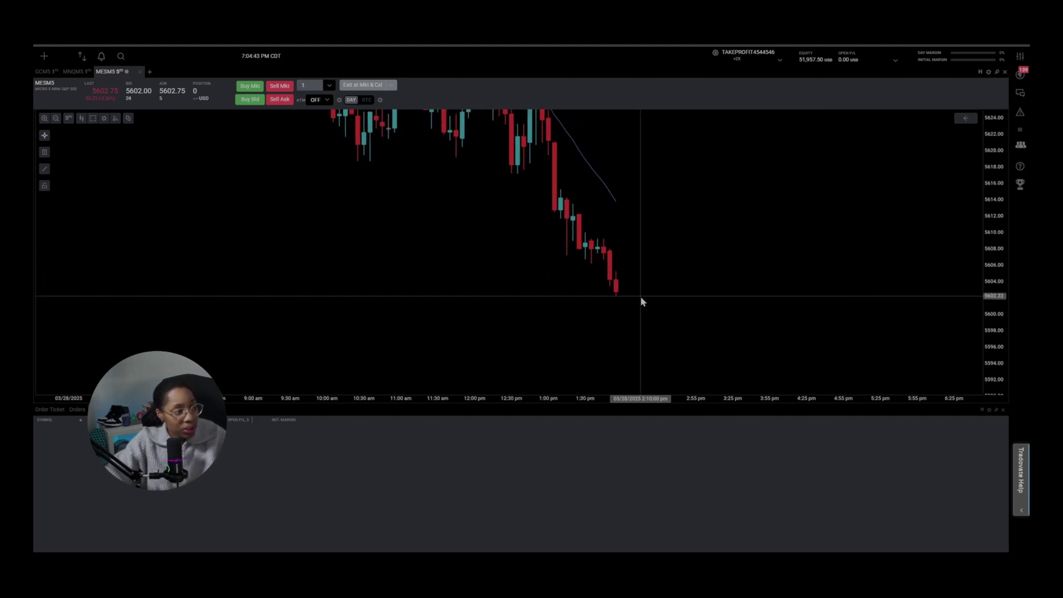
left_click_drag(663, 228, 658, 268)
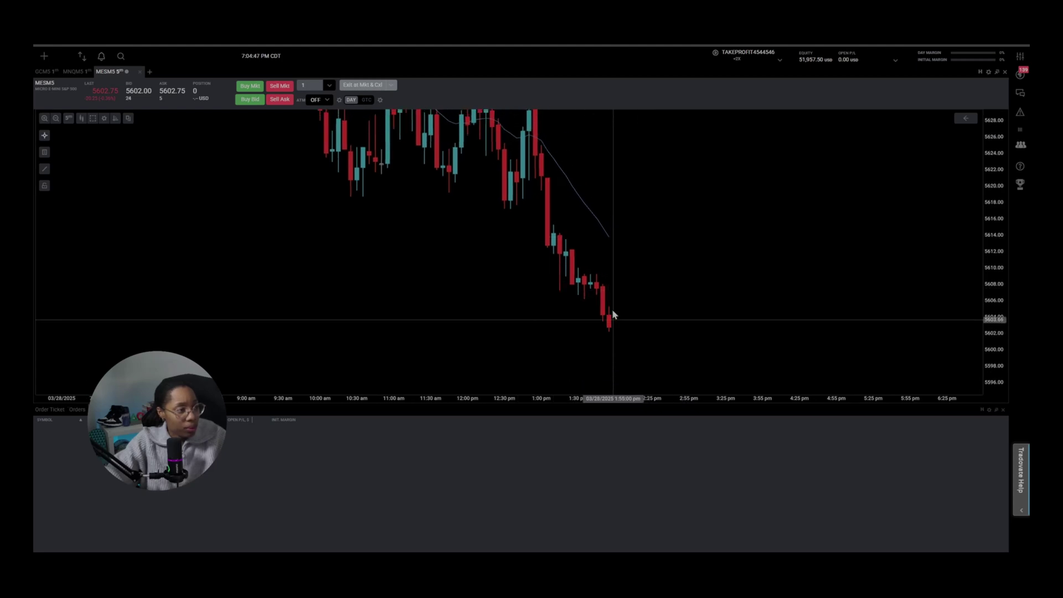
left_click(613, 277)
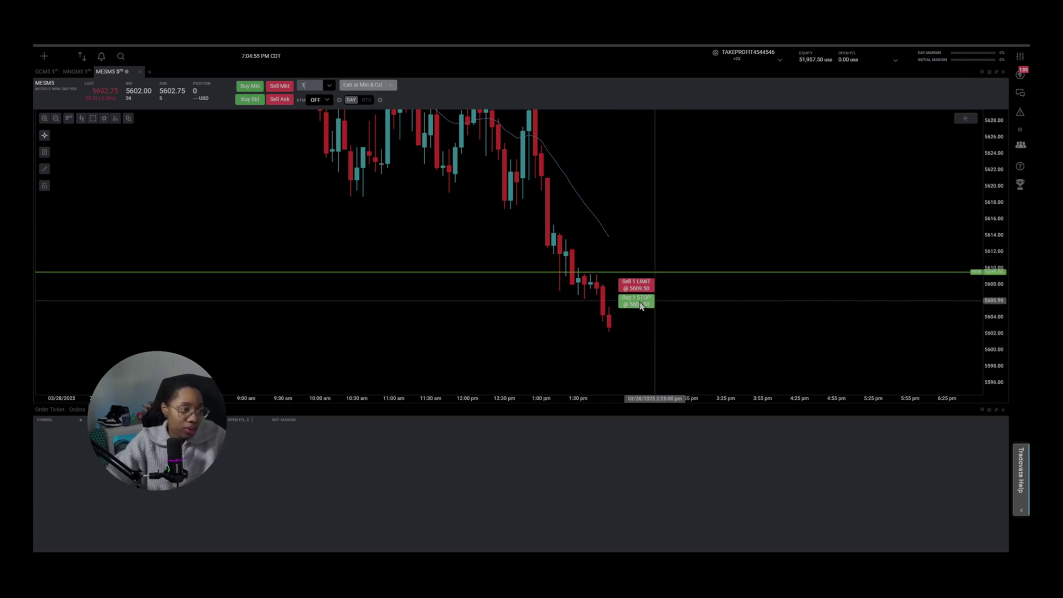
left_click(685, 237)
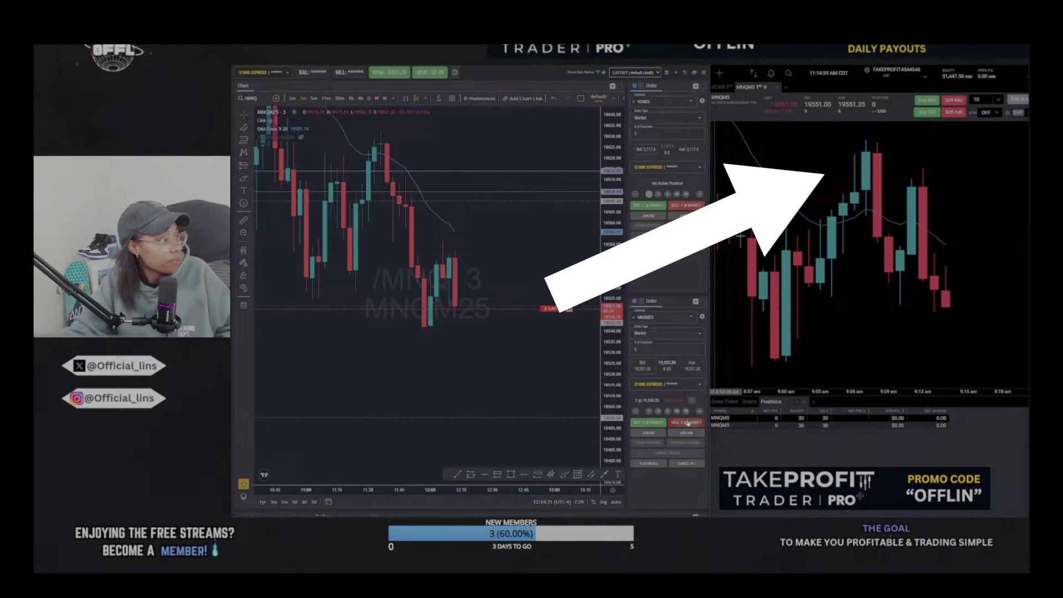
- Sell MNQM25 at market and lower the stop order line on its chart
left_click(687, 423)
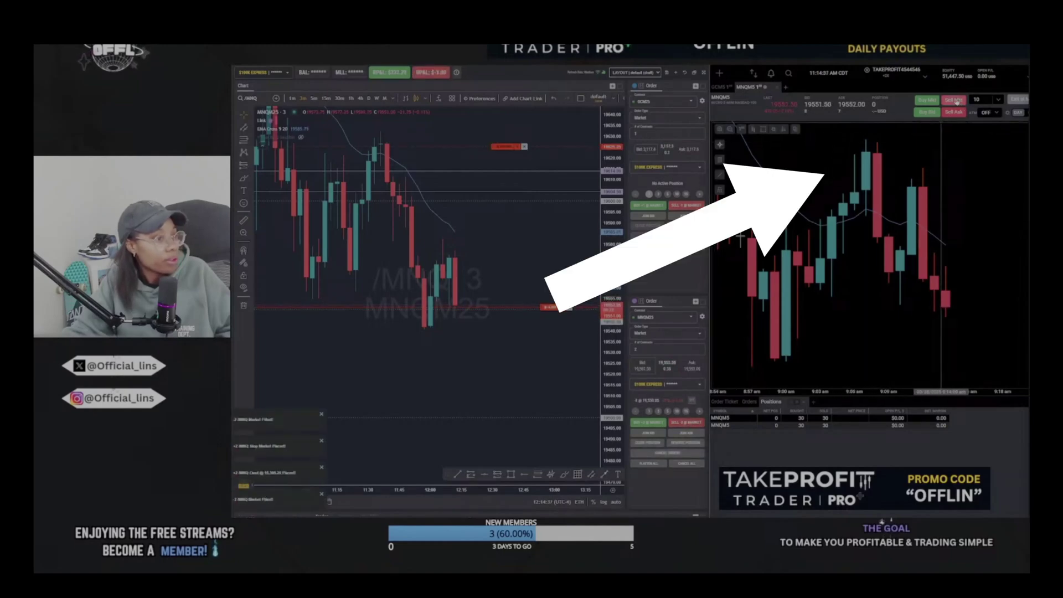
left_click_drag(499, 146, 506, 254)
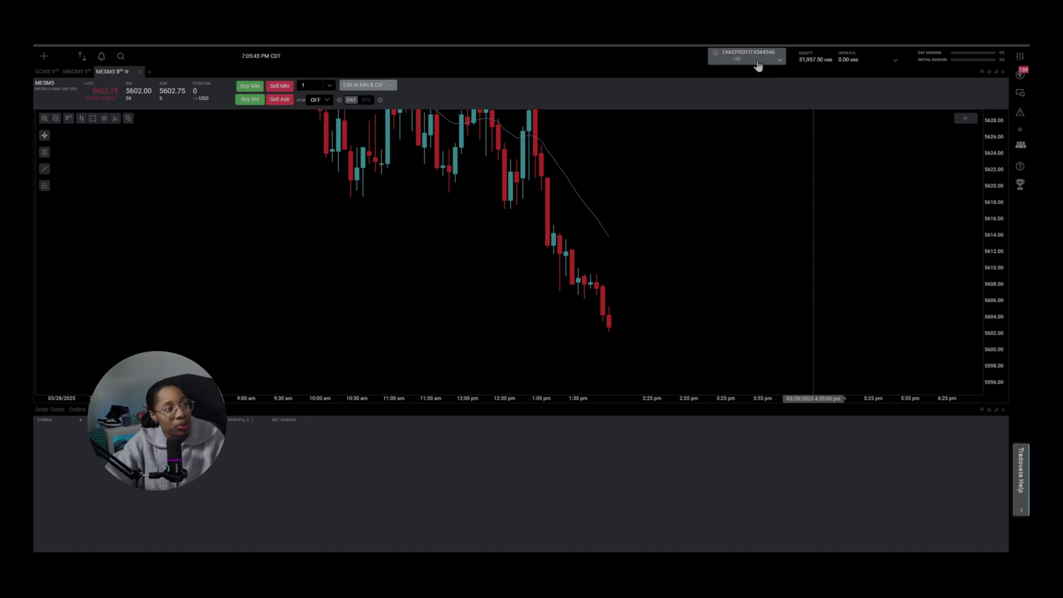
- Open the account group configuration and move both added accounts of the 2X group back to the available accounts
left_click(775, 59)
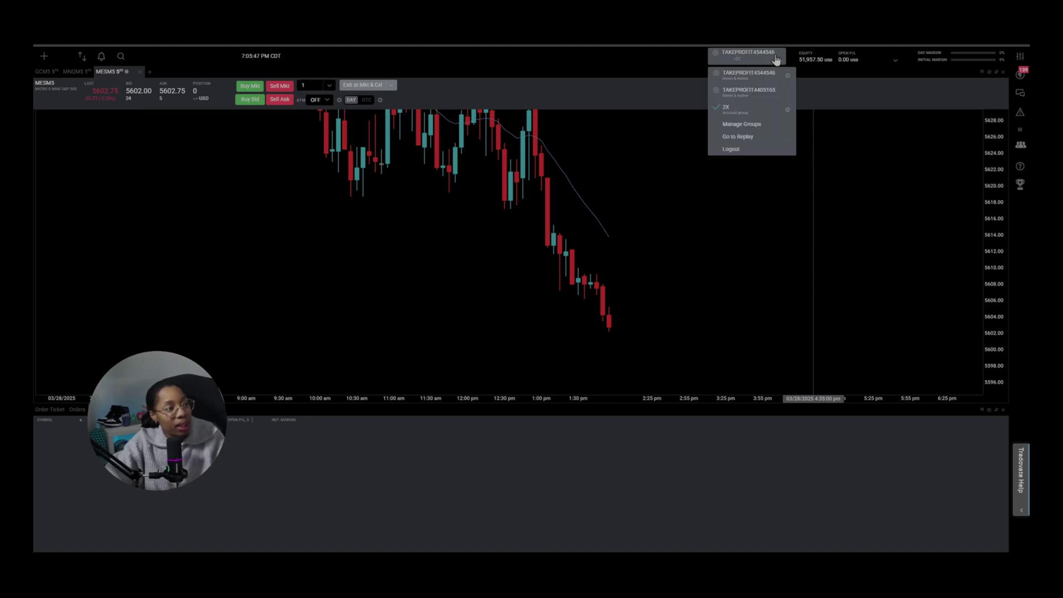
left_click(748, 126)
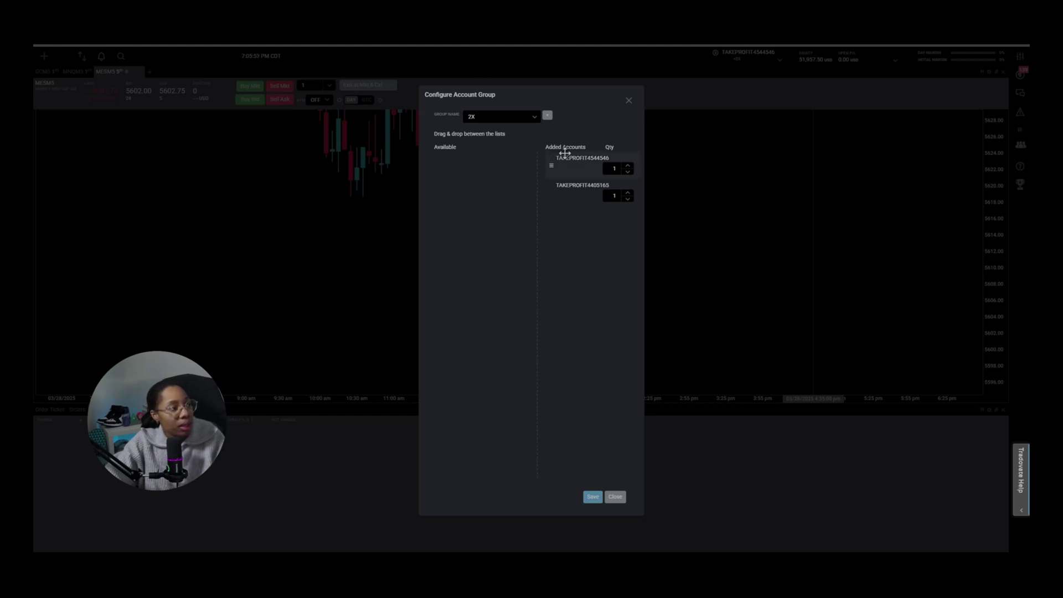
left_click_drag(566, 166, 474, 166)
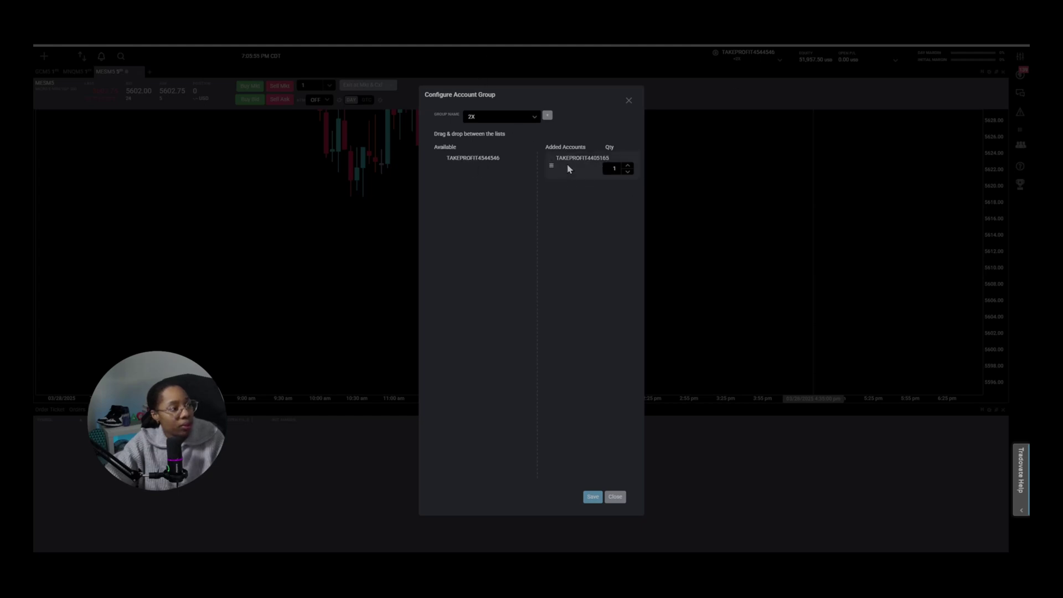
left_click_drag(569, 168, 453, 188)
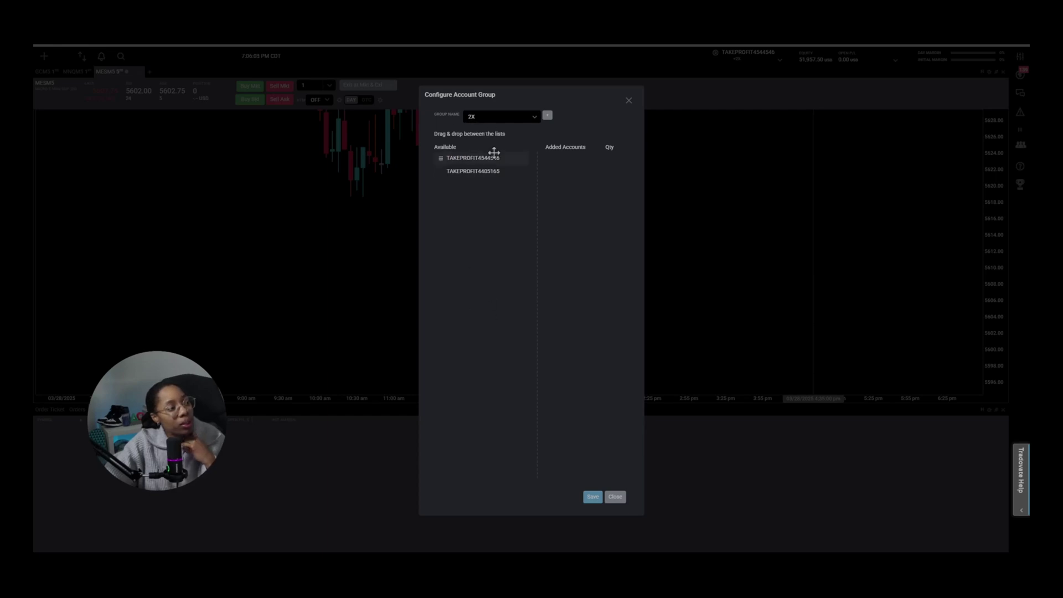
- Create an account group named SAMPLE, add the first available account to it, and save the group
left_click(547, 115)
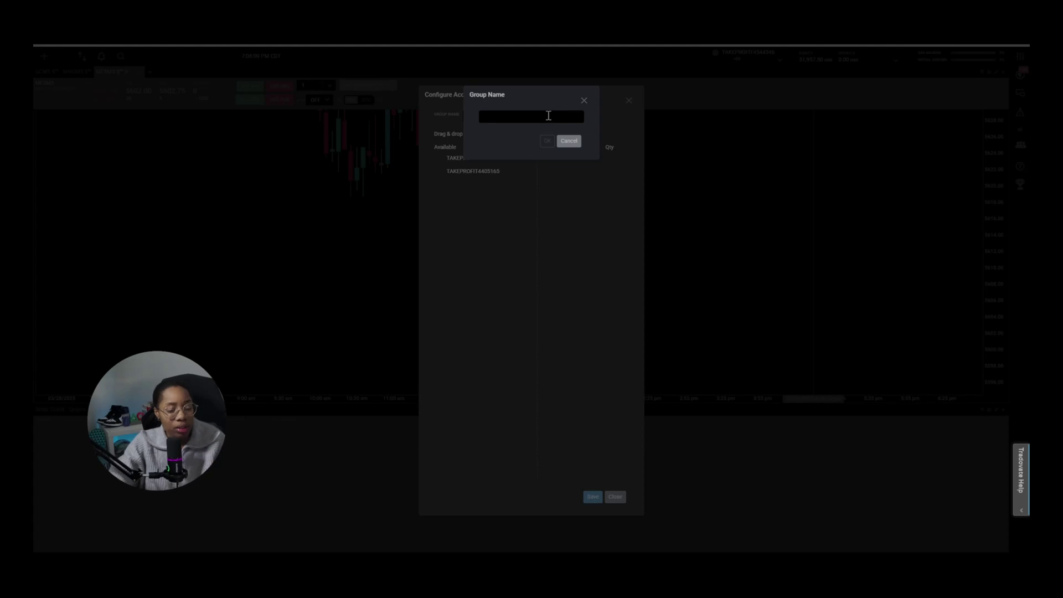
type("SAMPLE")
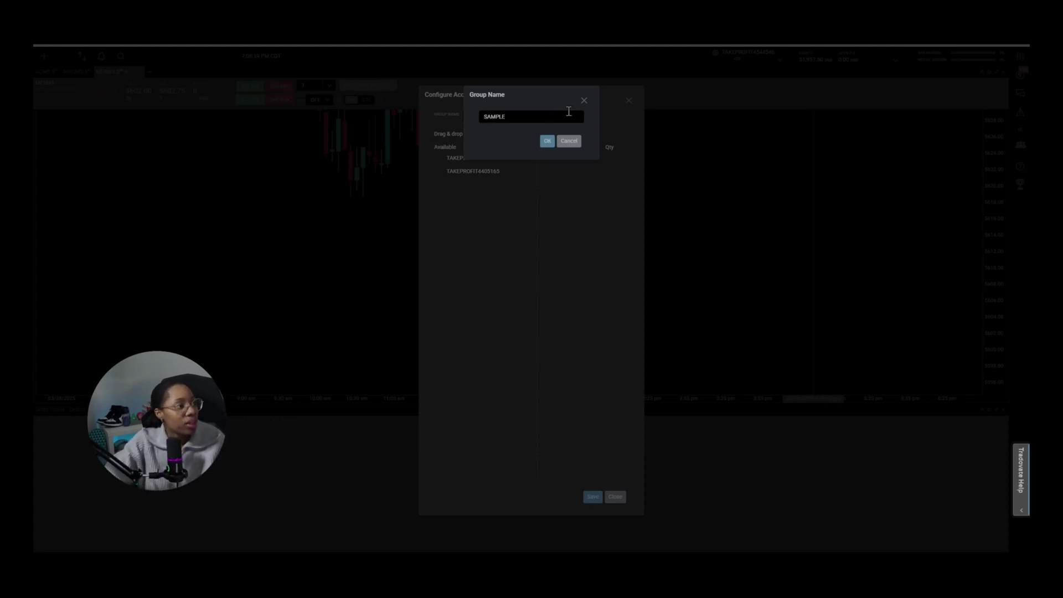
left_click(548, 141)
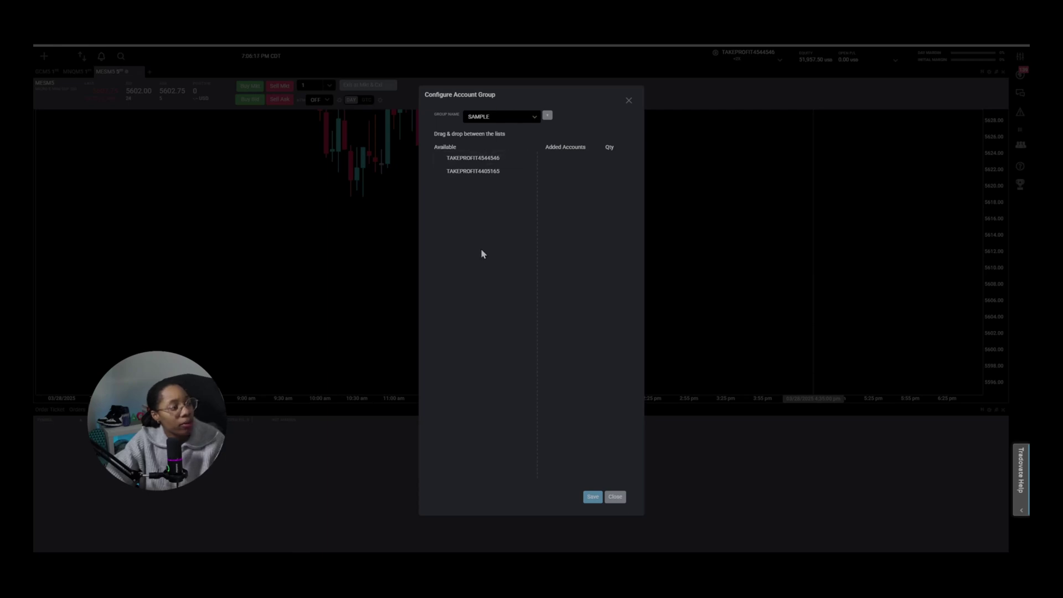
left_click_drag(475, 158, 582, 161)
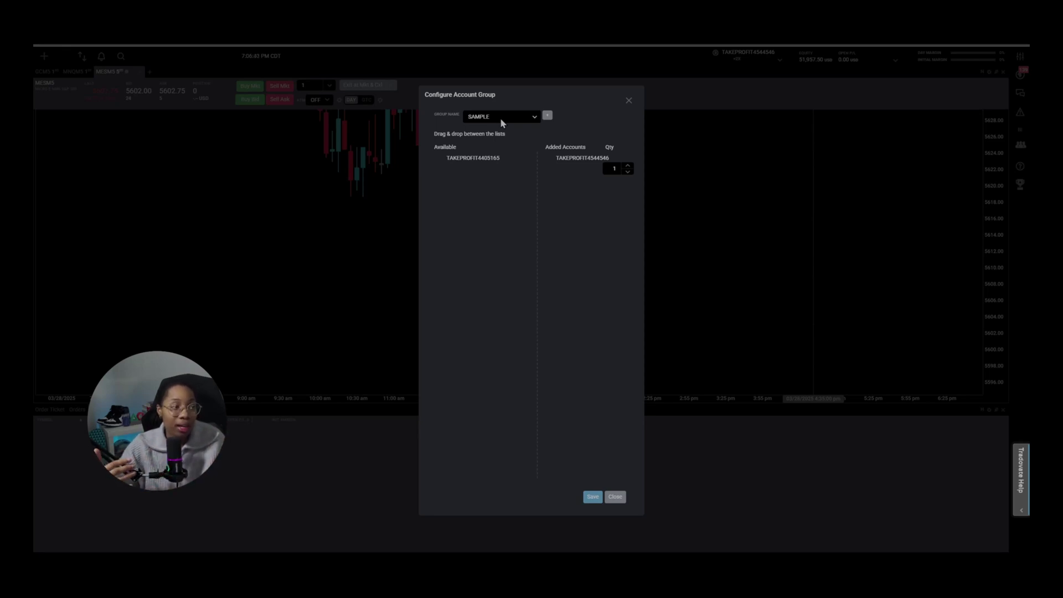
left_click(594, 496)
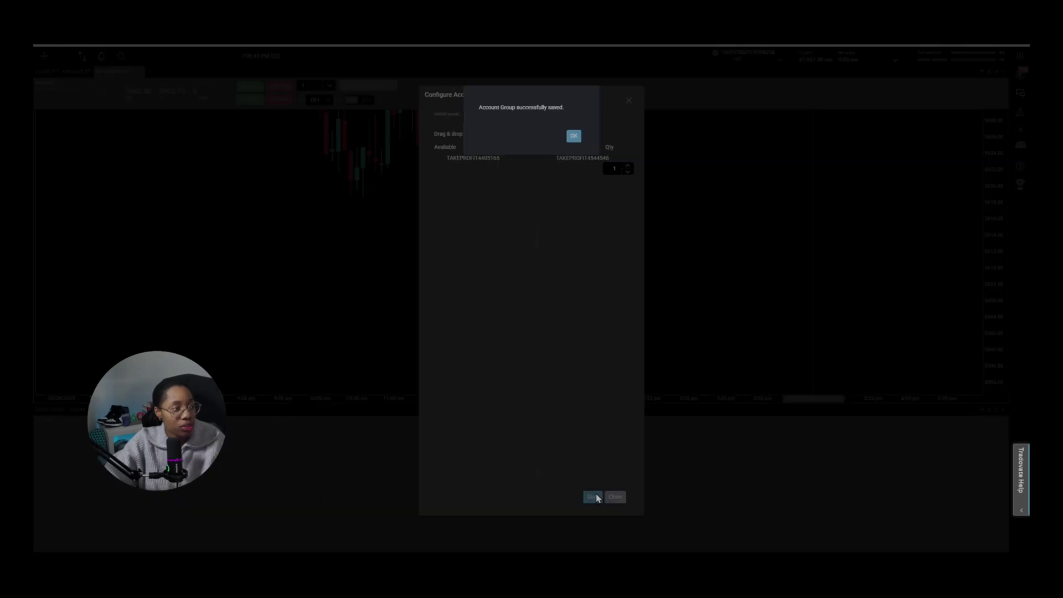
left_click(574, 137)
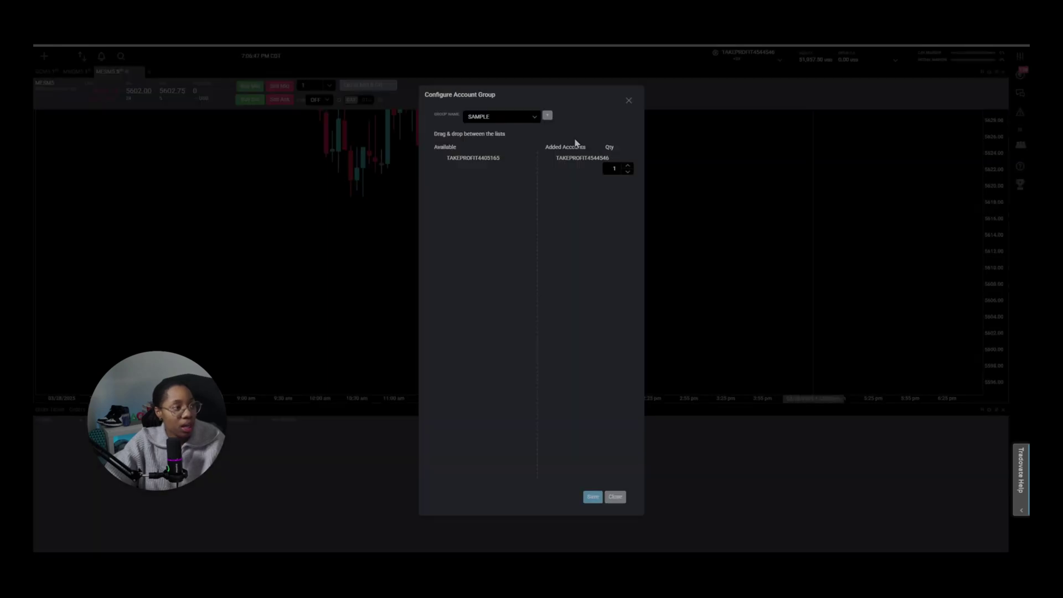
left_click(629, 101)
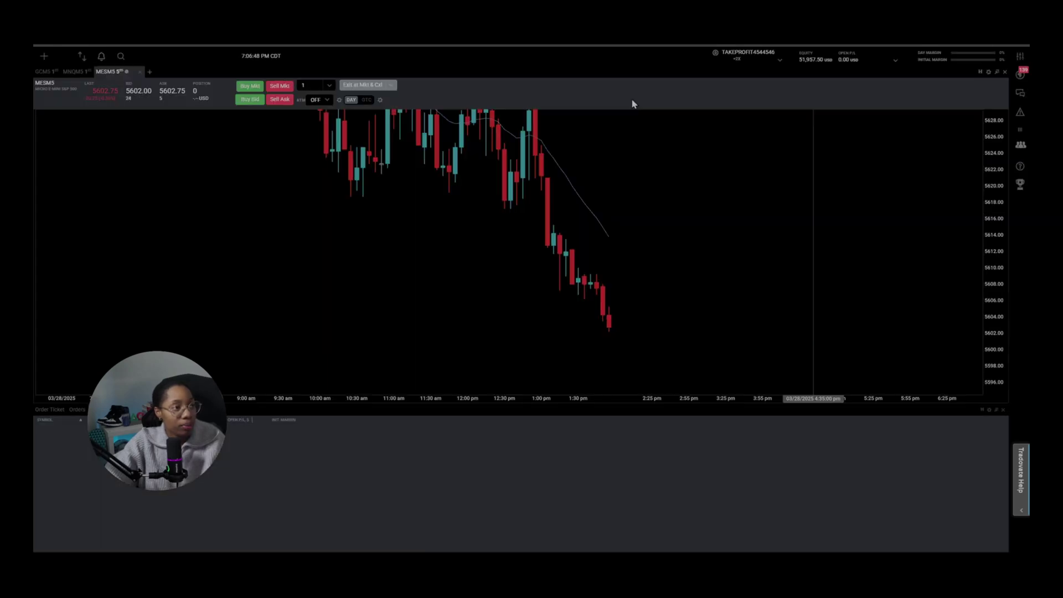
- Remove the SAMPLE account group through the group configuration and check the list of accounts and groups
left_click(780, 62)
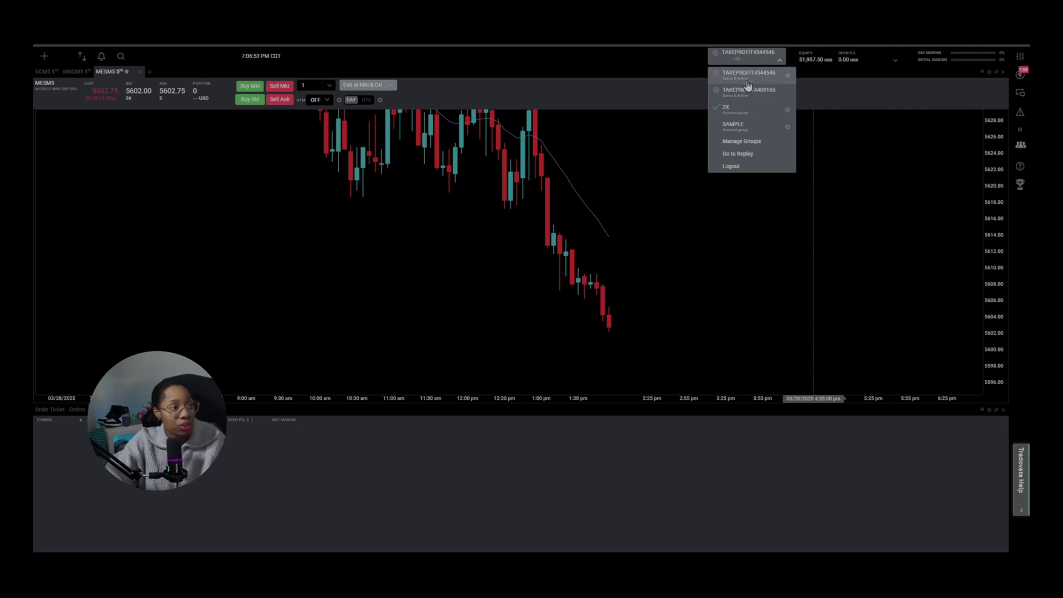
left_click(752, 142)
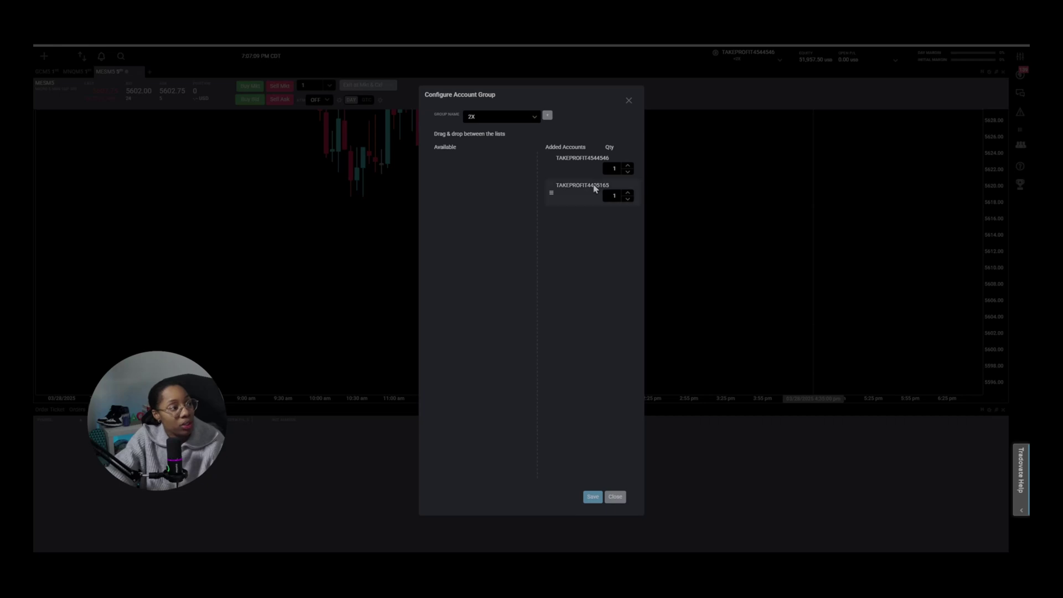
left_click(535, 117)
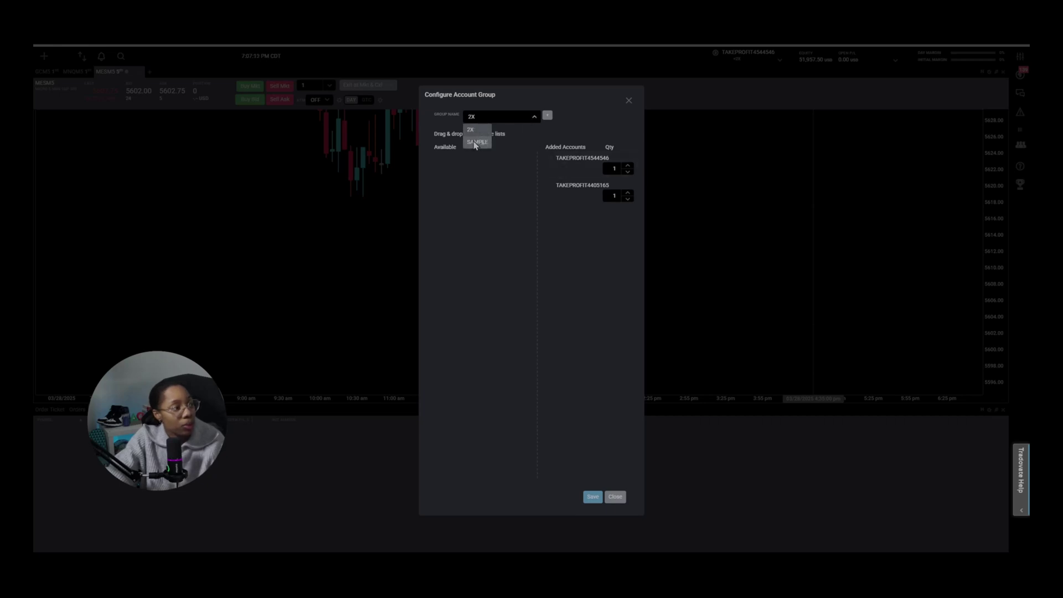
mouse_move(483, 145)
left_click(482, 144)
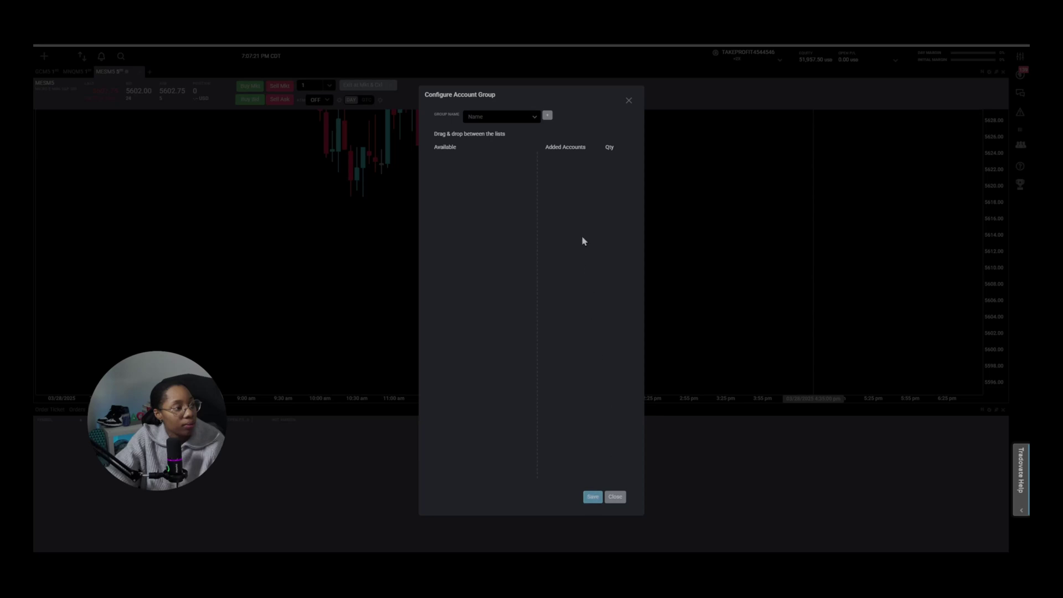
left_click(629, 101)
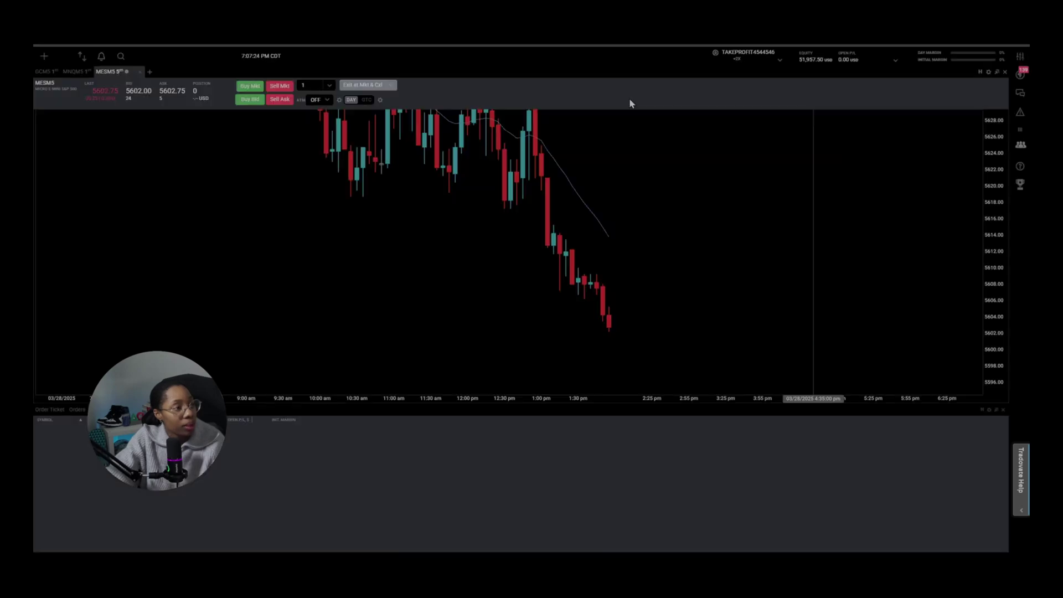
left_click(779, 65)
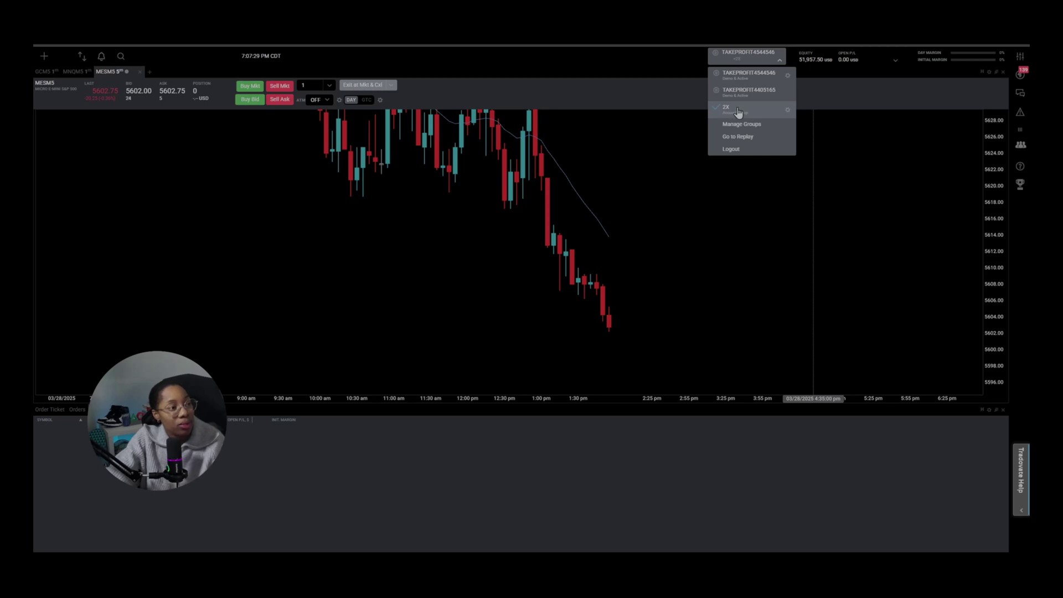
left_click(779, 62)
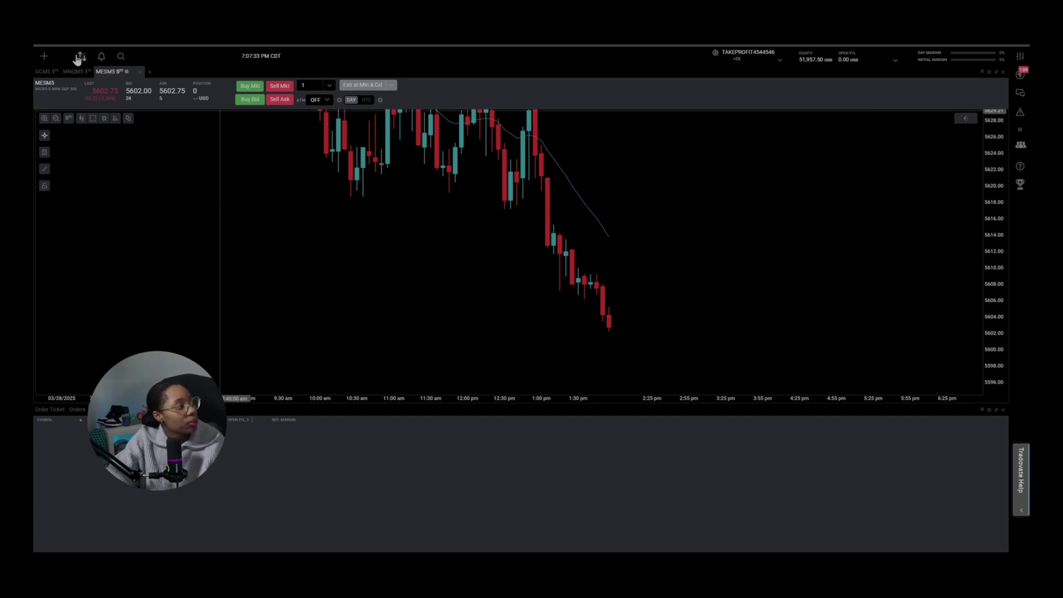
- Place a Market Analyzer module beside the MESM5 chart and close it again
left_click(44, 57)
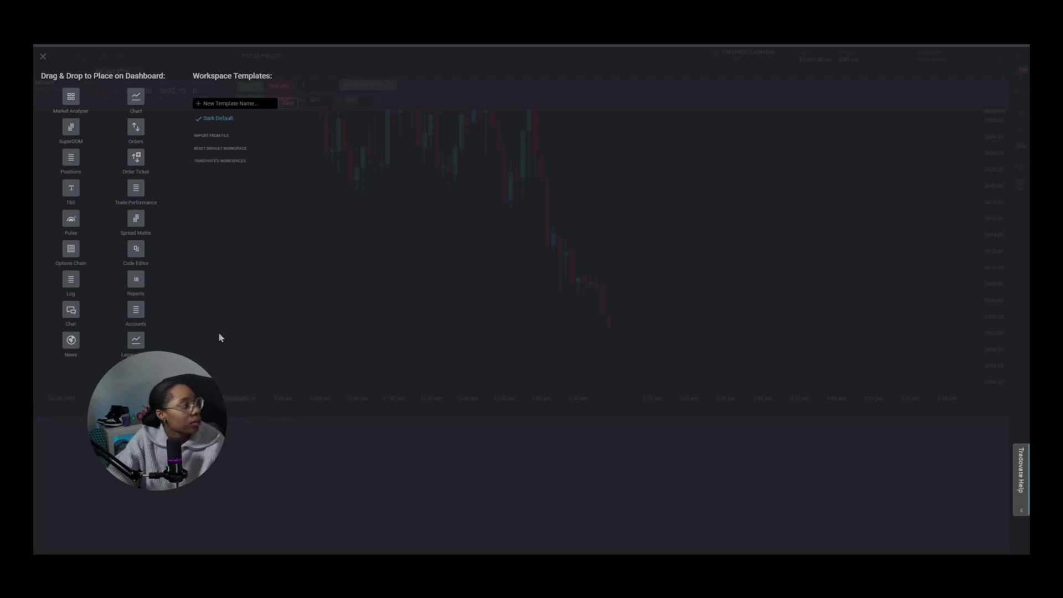
left_click_drag(70, 96, 106, 224)
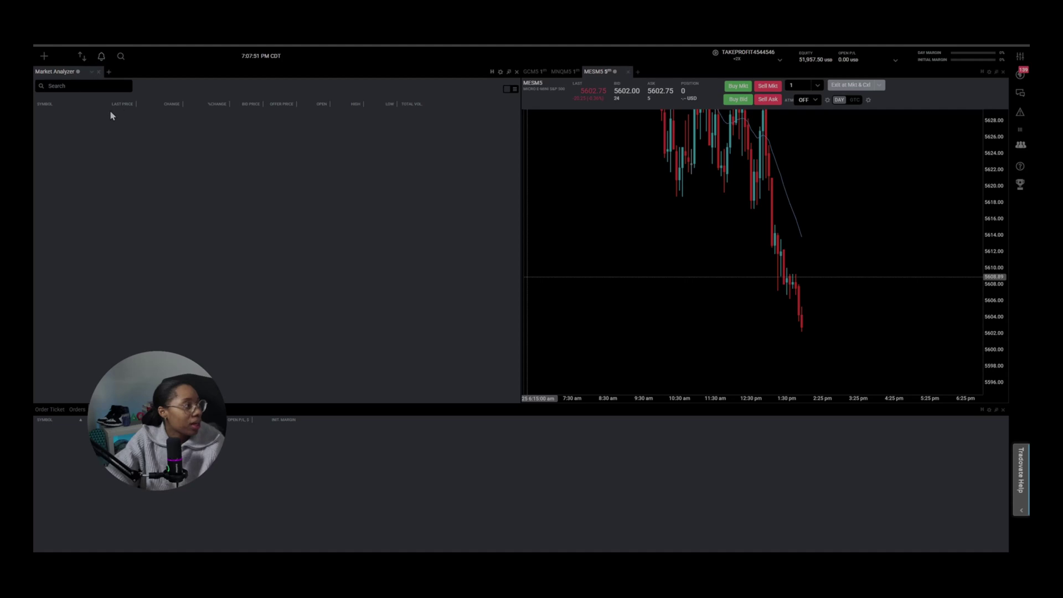
left_click(99, 72)
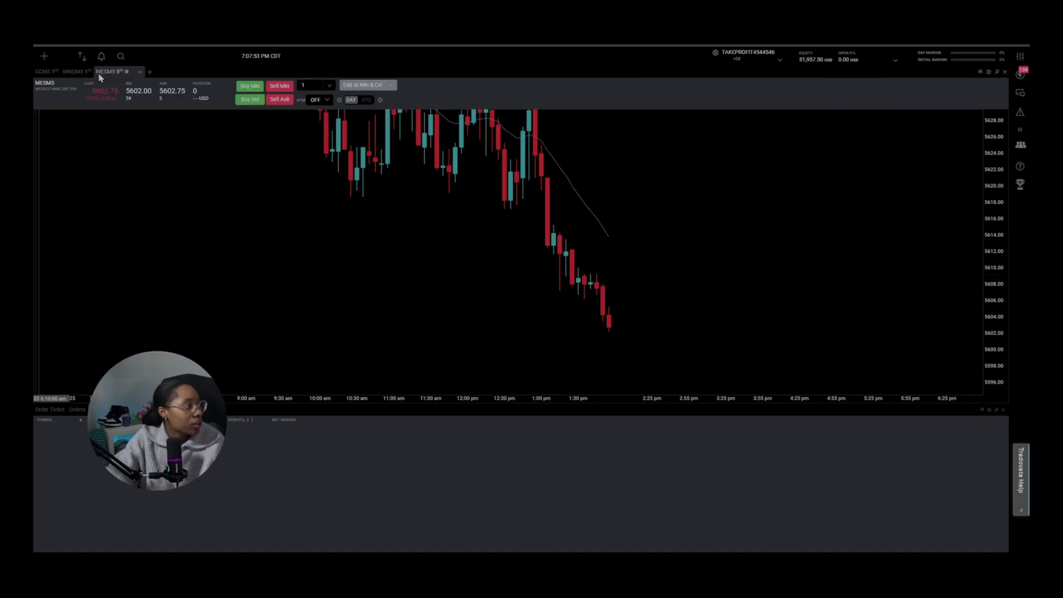
- Place the Trade Performance module beside the MESM5 chart and run the account performance report for Yesterday
left_click(43, 56)
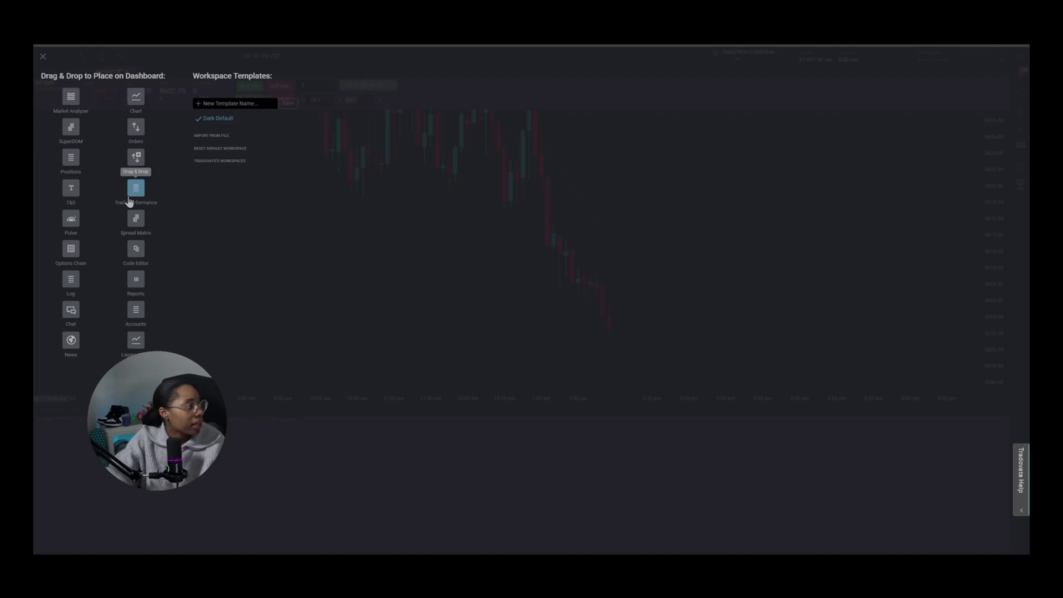
left_click_drag(135, 188, 205, 241)
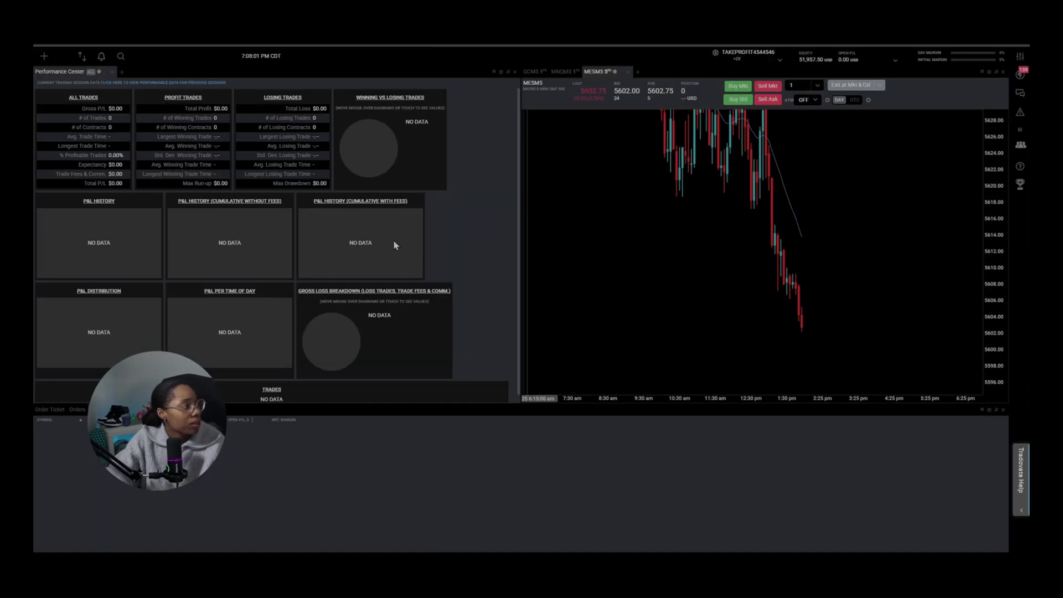
left_click(136, 86)
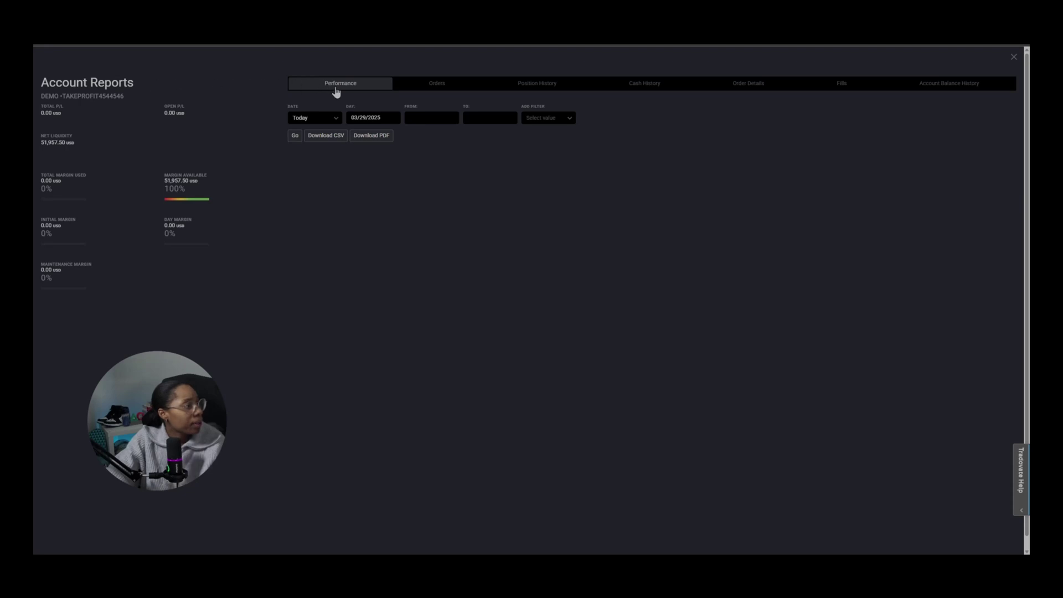
left_click(335, 119)
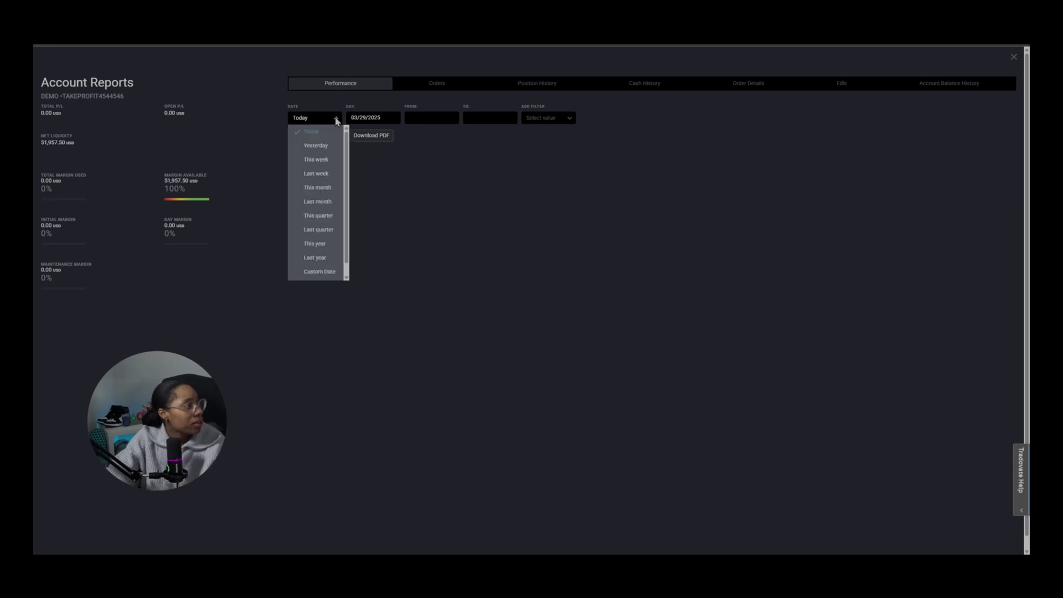
left_click(324, 145)
left_click(298, 137)
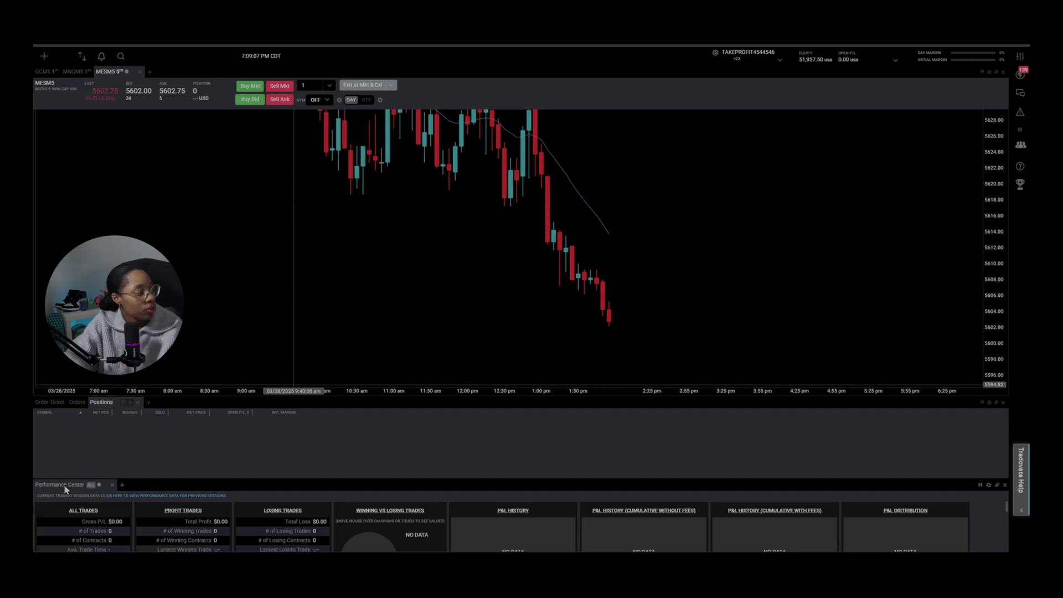
- Dock the Performance Center beside the Positions module and lay out the MNQM5 chart side by side with the GCM5 chart
left_click_drag(65, 489, 854, 481)
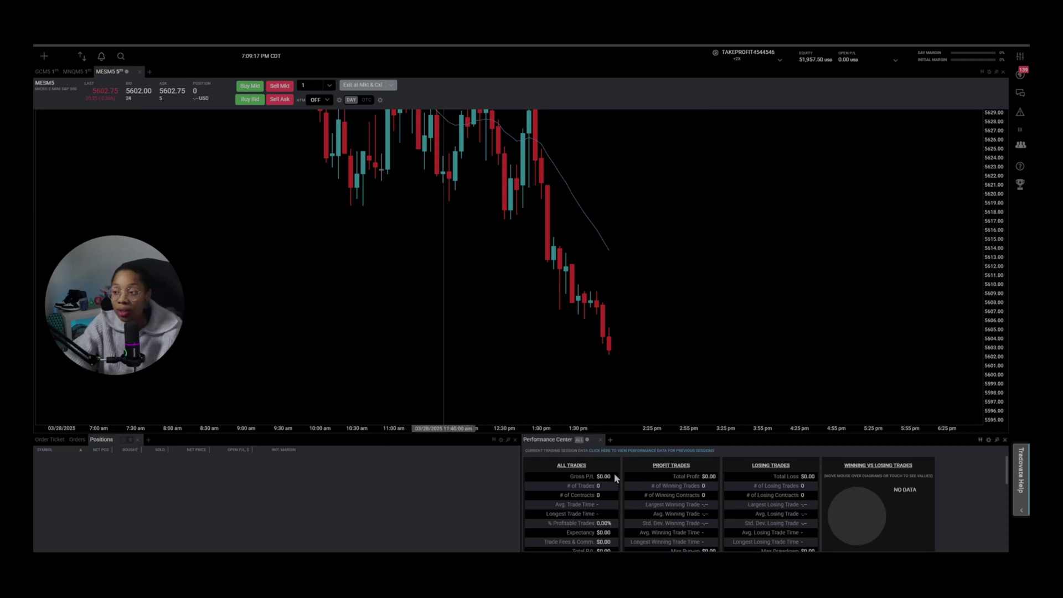
left_click(44, 55)
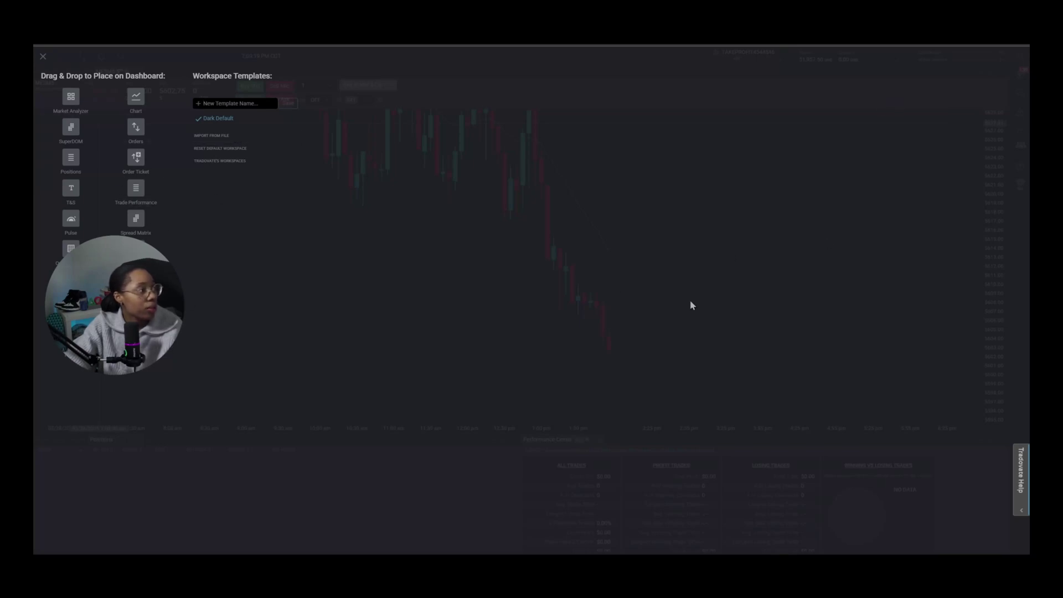
left_click_drag(135, 96, 956, 206)
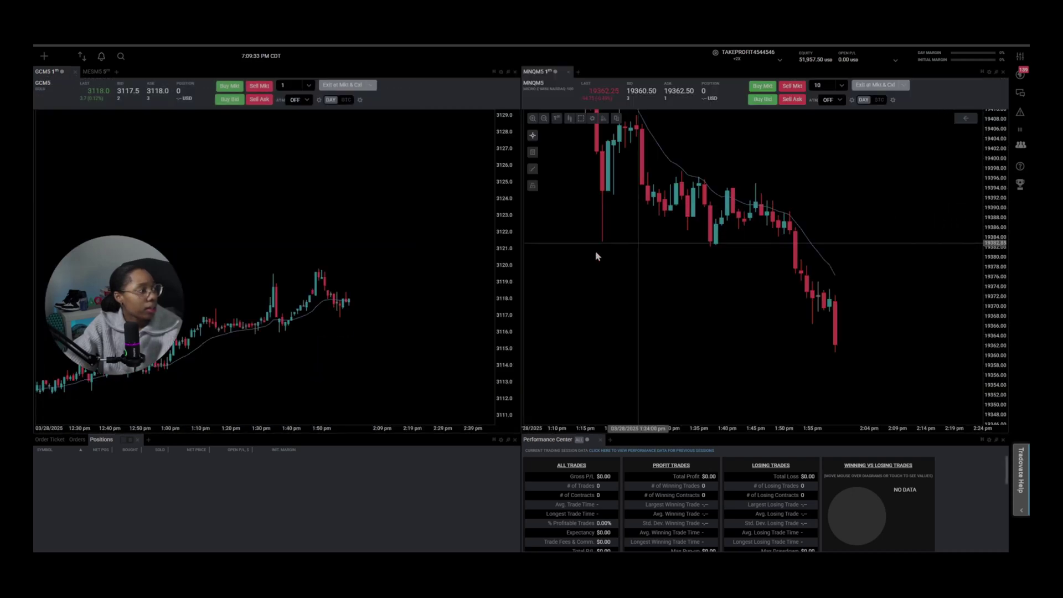
scroll(366, 254, "up", 3)
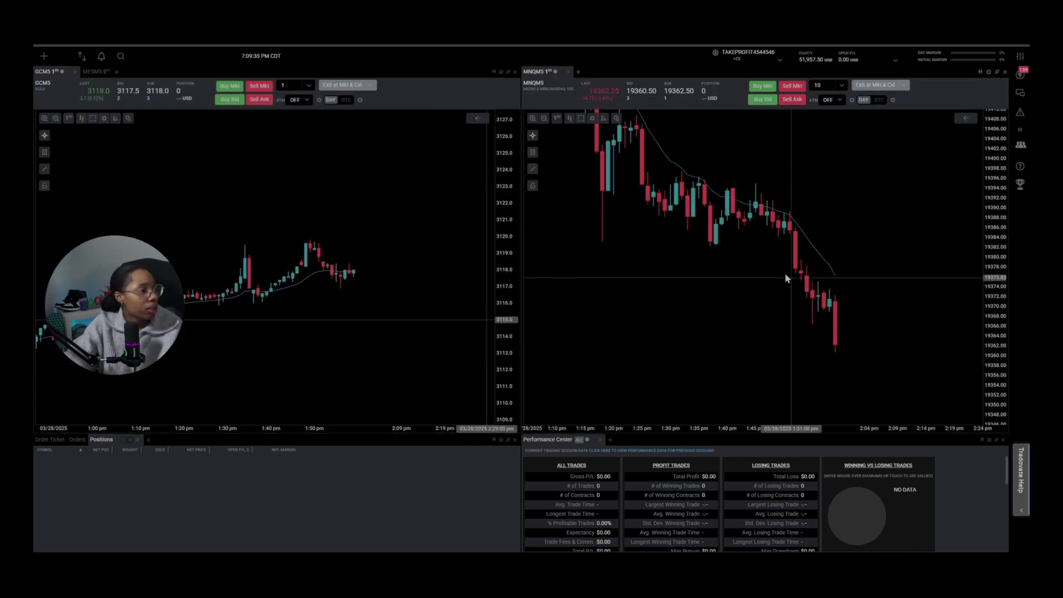
scroll(742, 286, "down", 1)
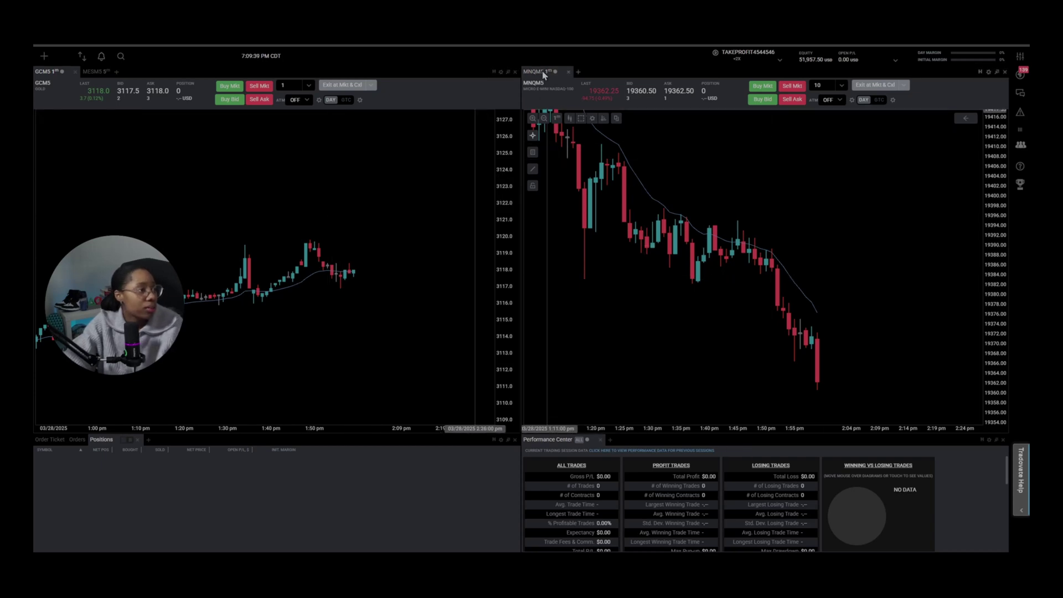
- Stack the MNQM5 chart above the GCM5 chart and dock the Performance Center as a narrow full-height column beside them
left_click_drag(534, 71, 505, 202)
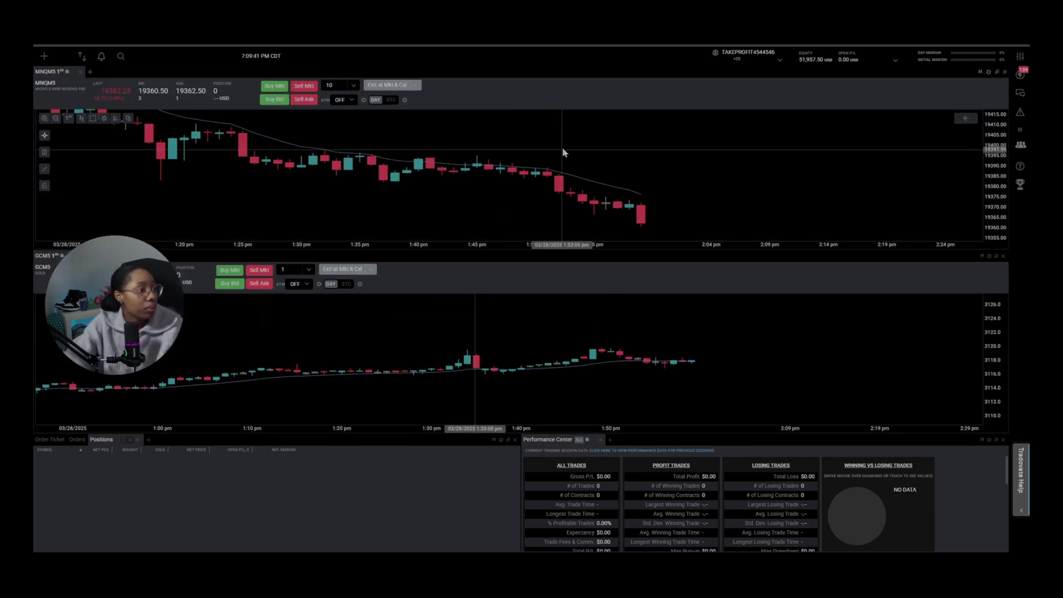
left_click_drag(574, 439, 1002, 188)
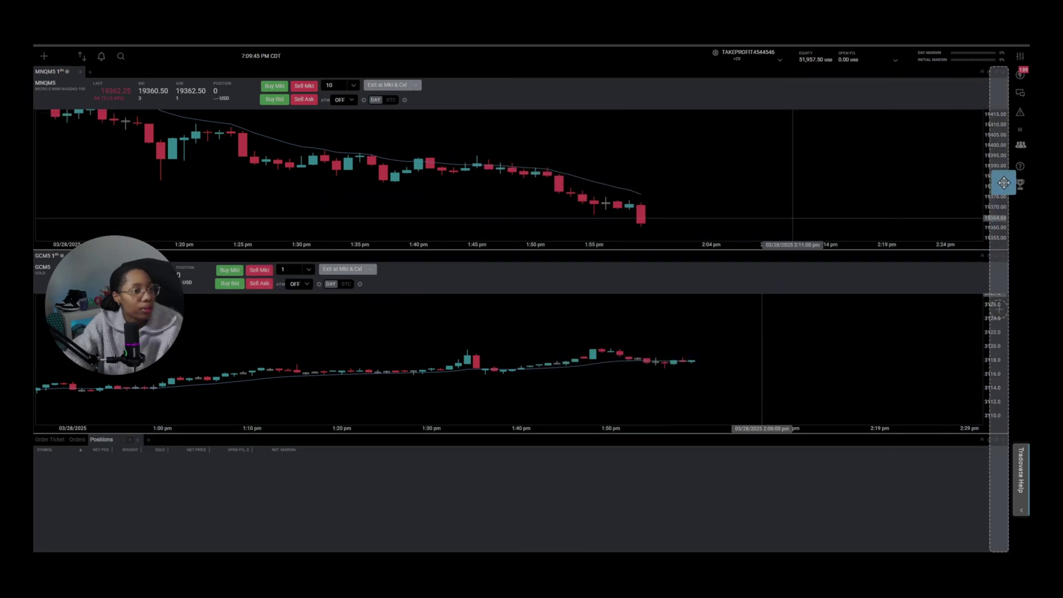
left_click_drag(522, 252, 812, 254)
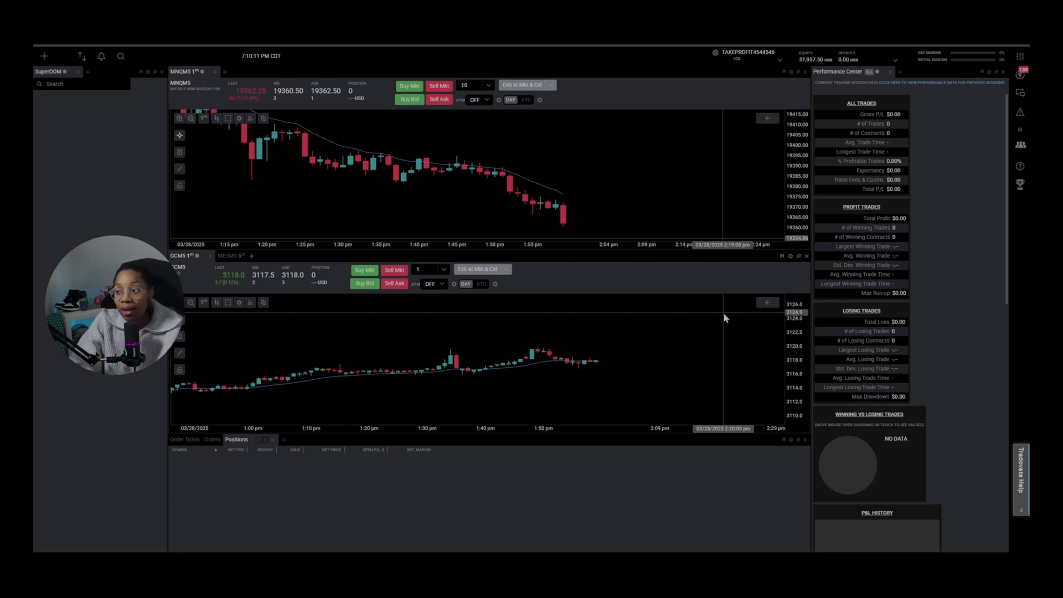